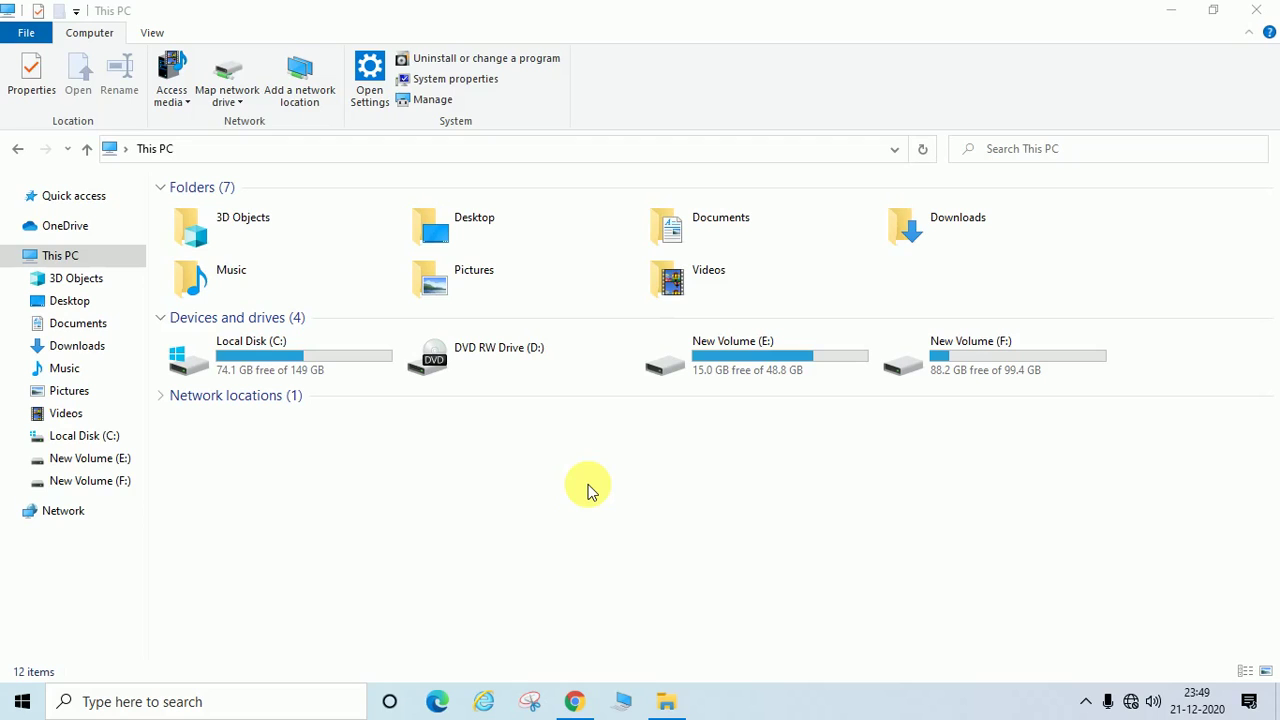
right_click(640, 462)
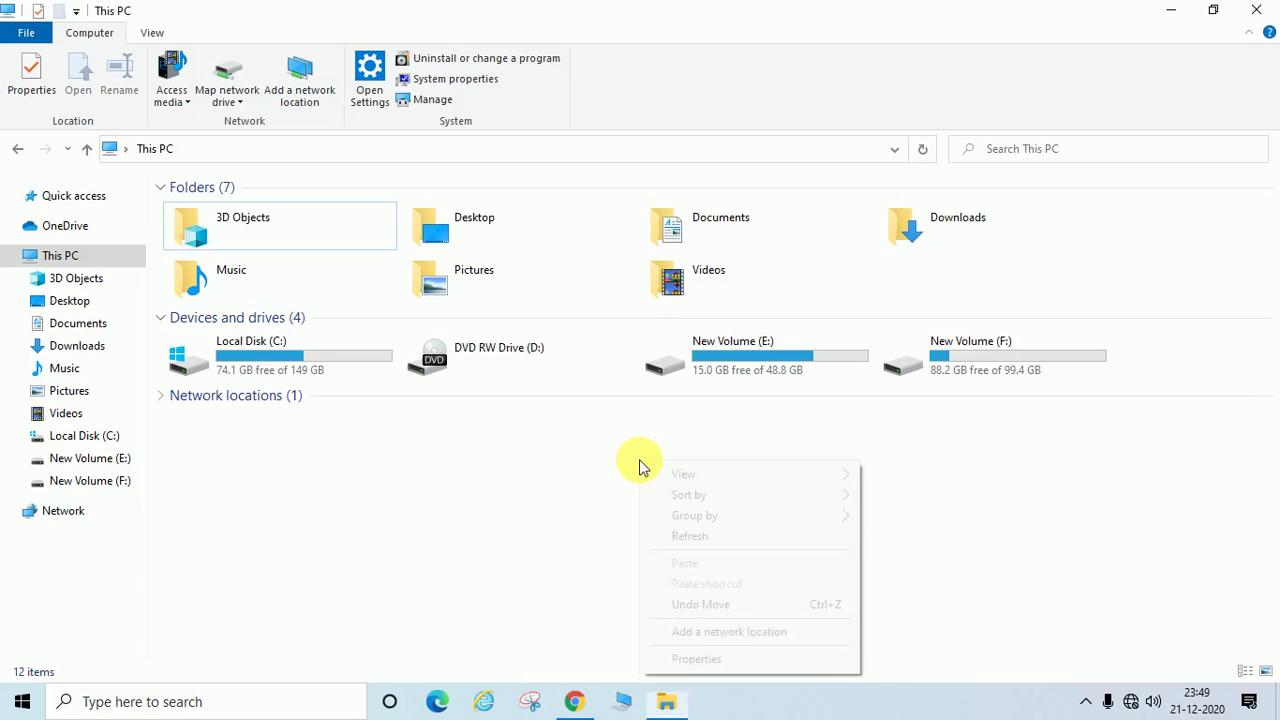
left_click(676, 534)
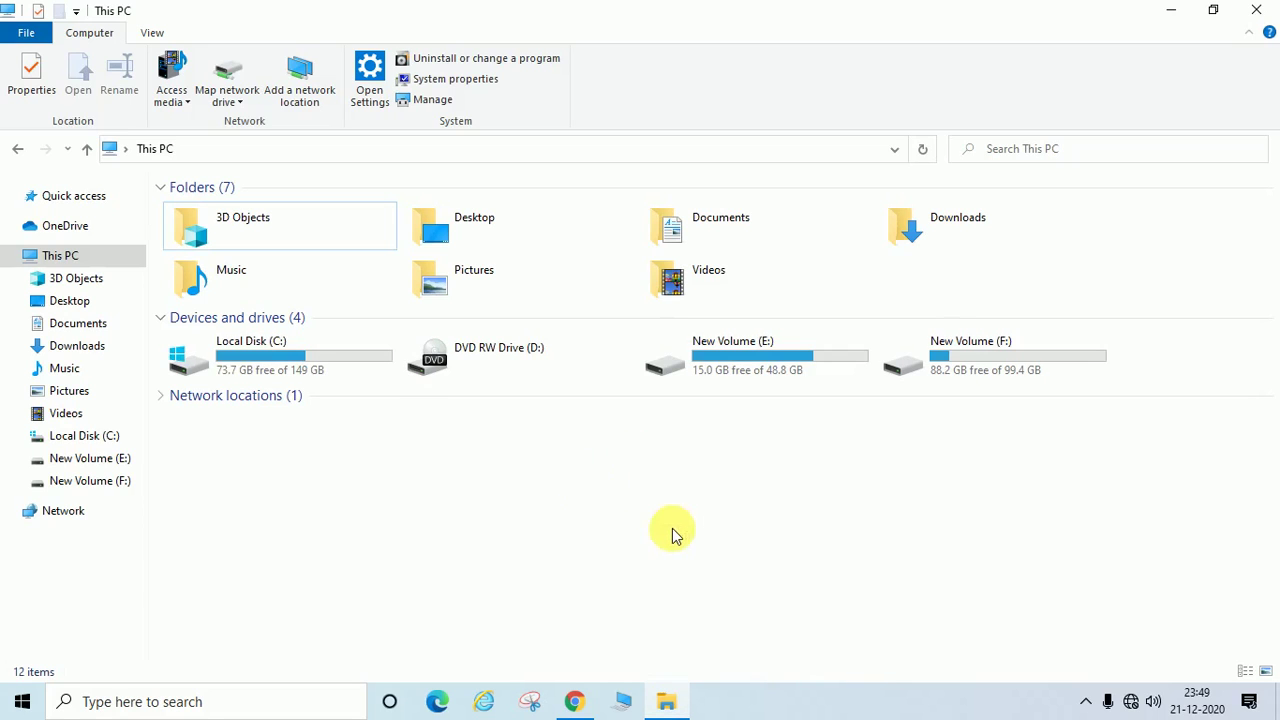
right_click(587, 429)
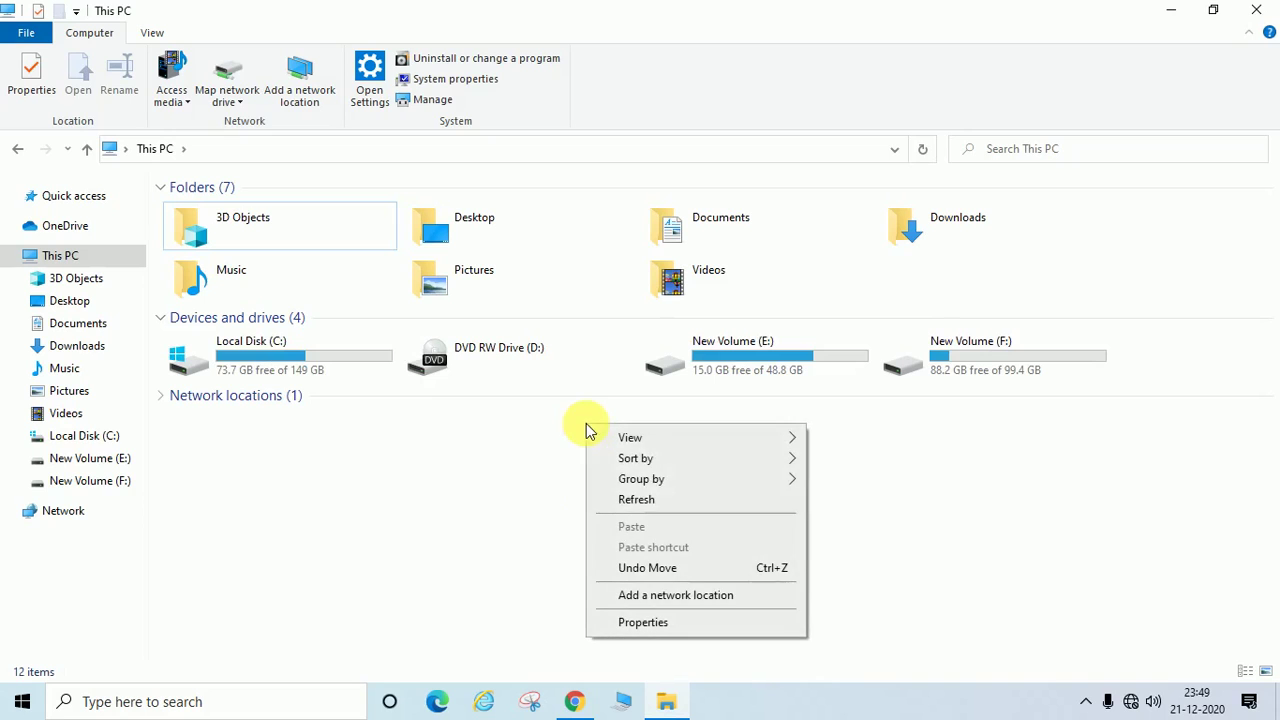
left_click(648, 499)
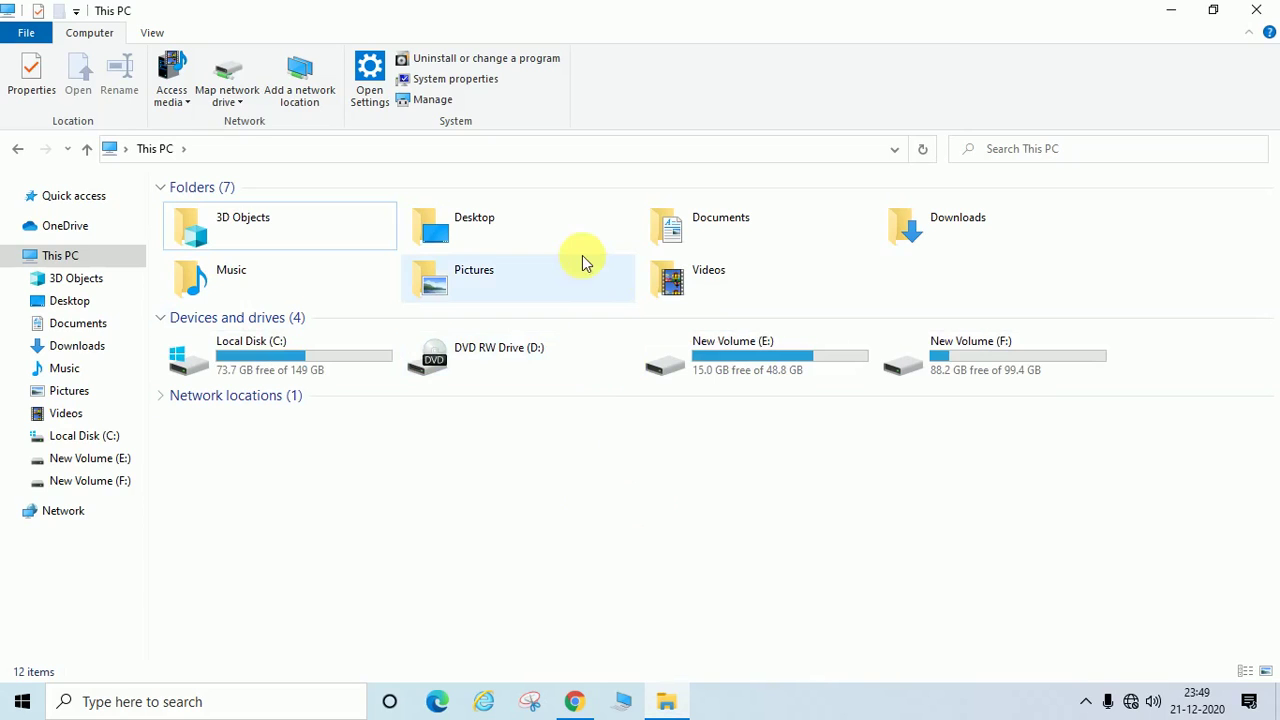
right_click(586, 477)
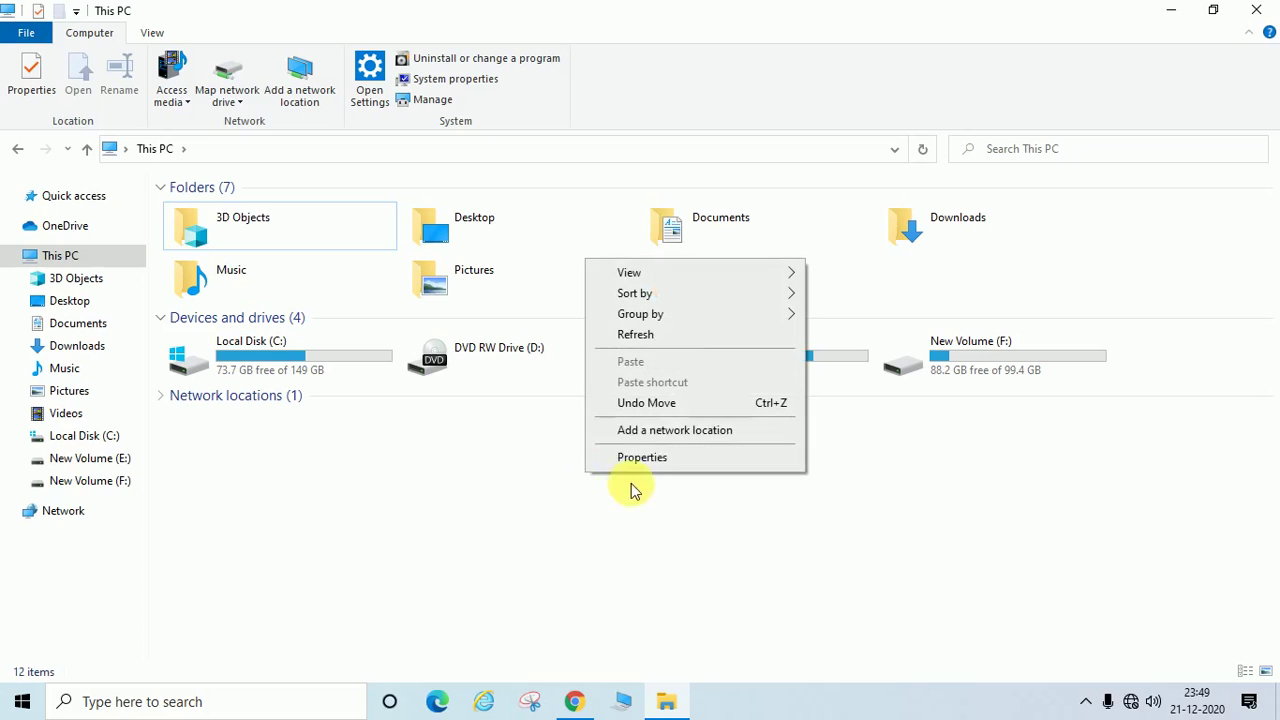
left_click(640, 337)
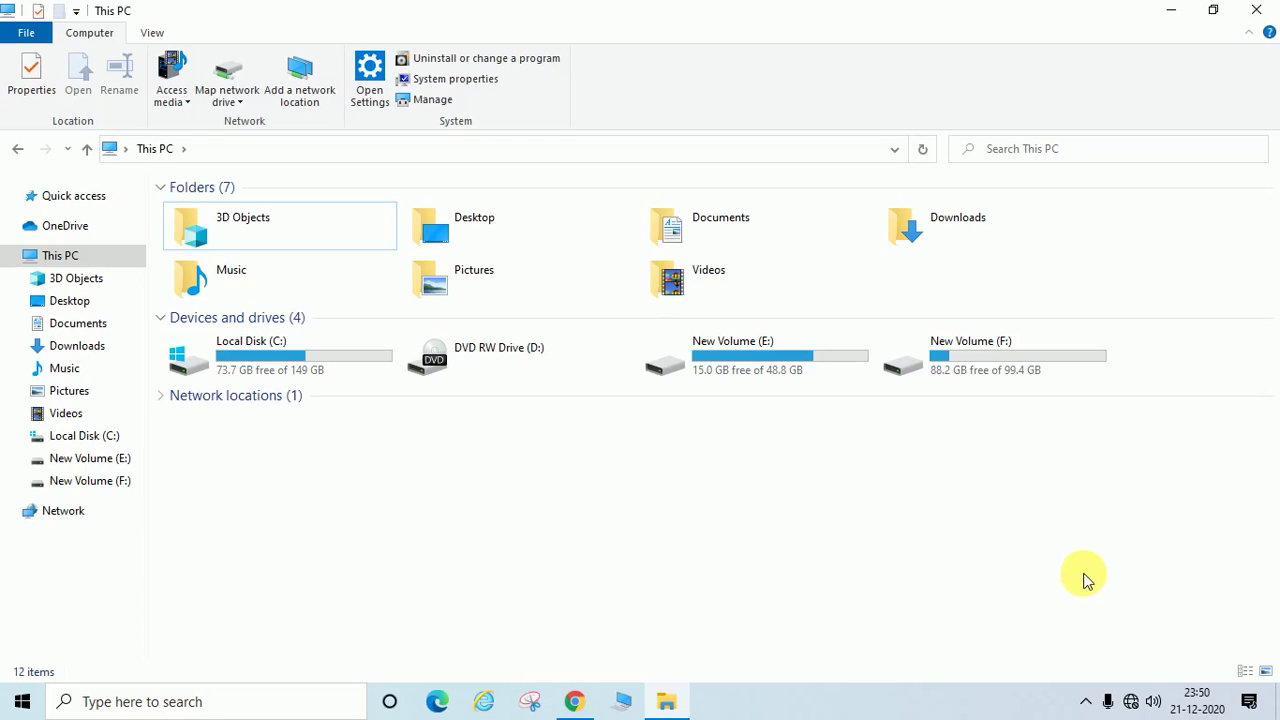
Check the list of available wired and Wi-Fi networks, and close it again.
right_click(1133, 703)
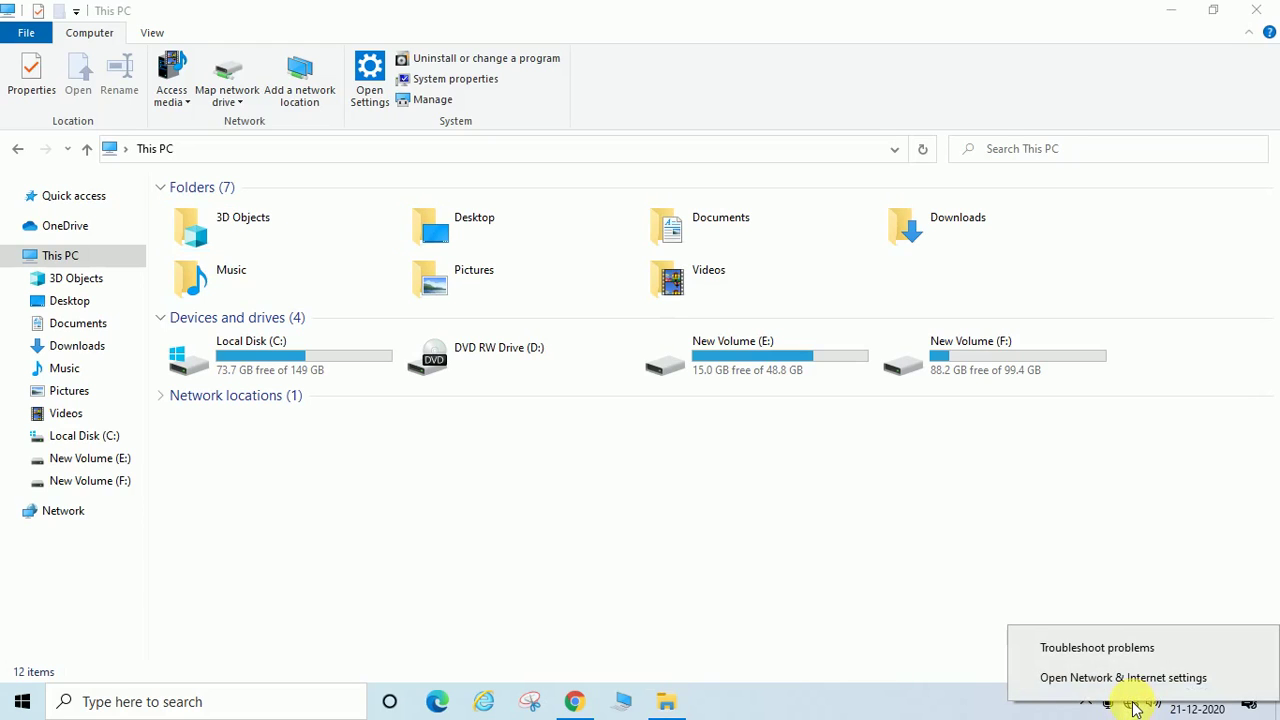
left_click(1133, 703)
left_click(1133, 703)
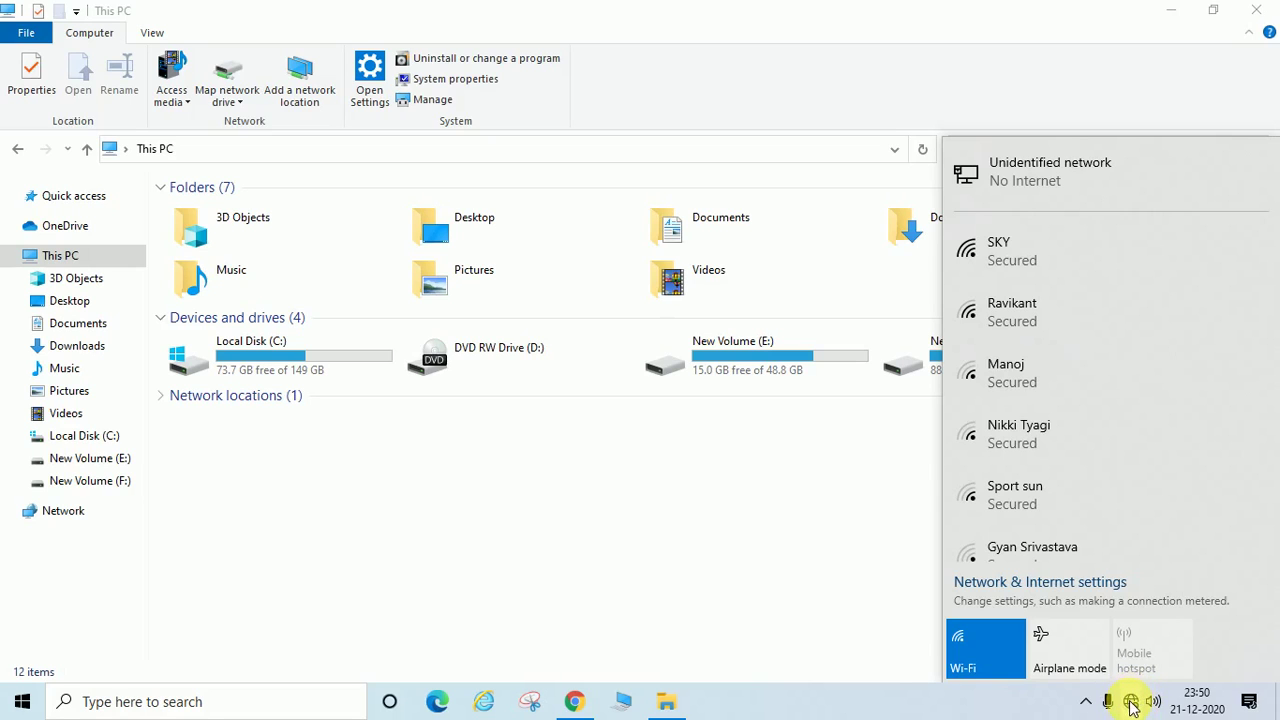
left_click(1131, 704)
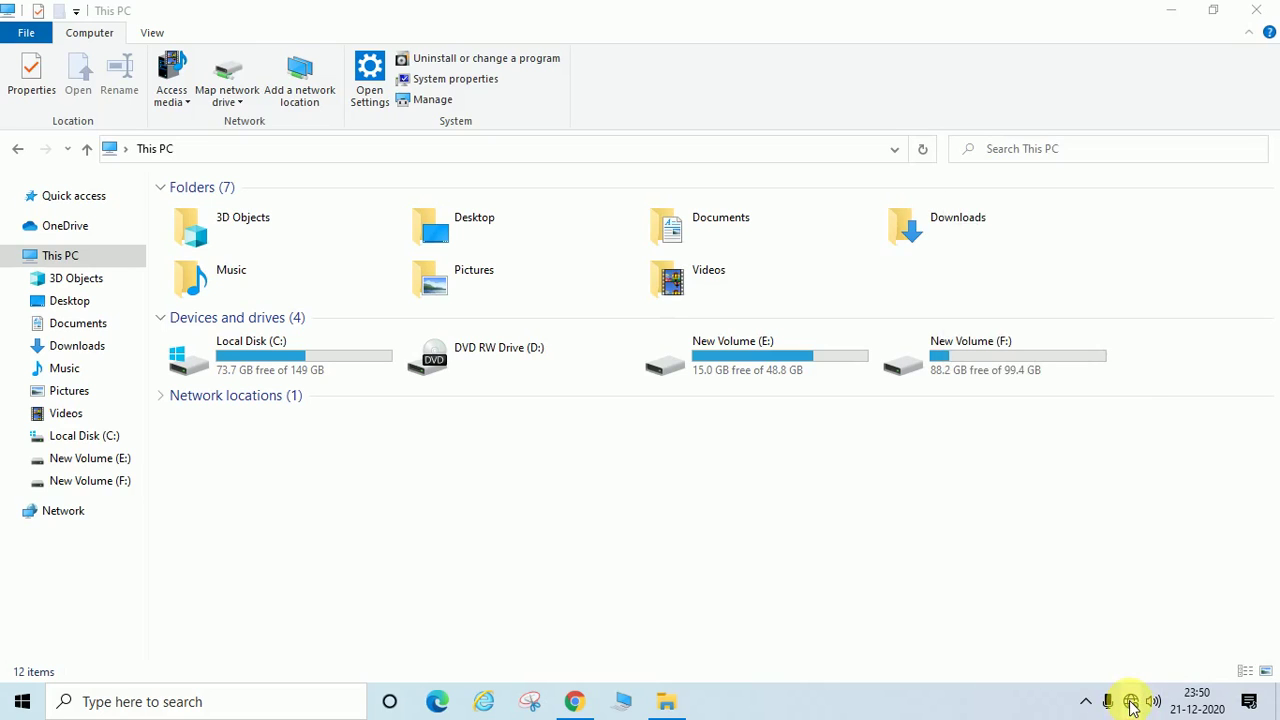
Open the Network & Internet settings and bring up the adapter options from the Ethernet page.
right_click(1131, 704)
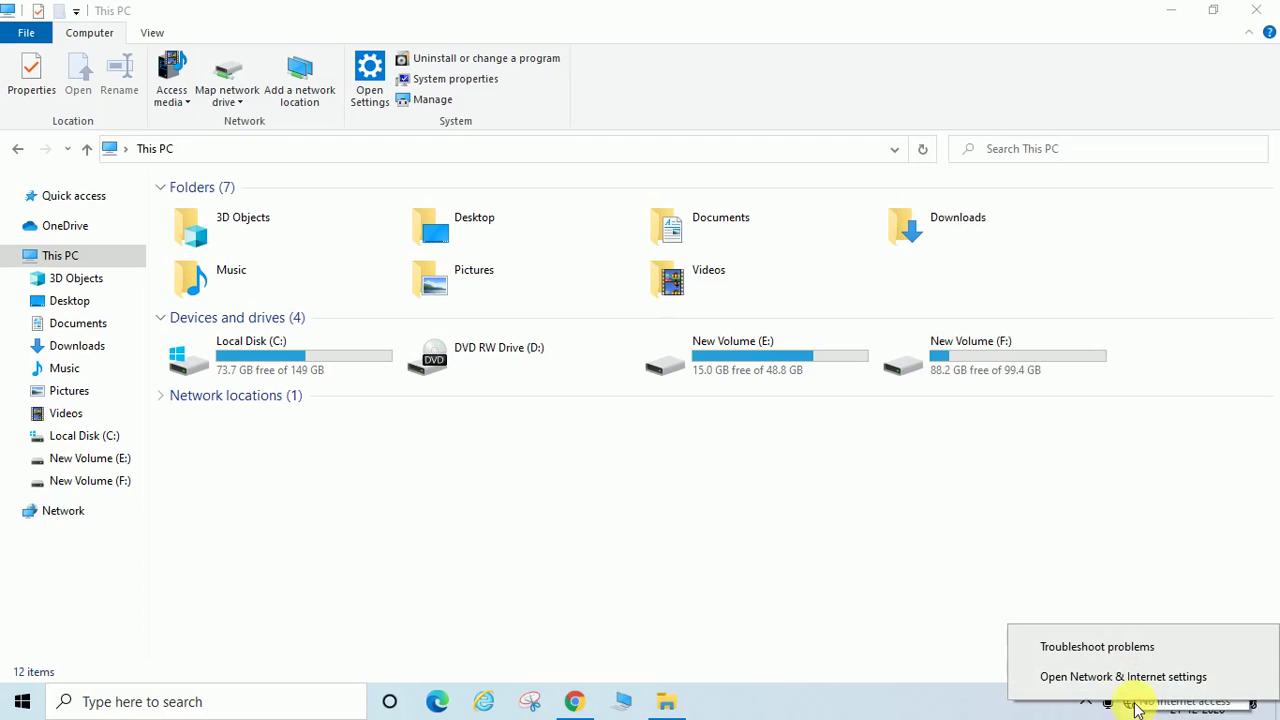
right_click(1135, 704)
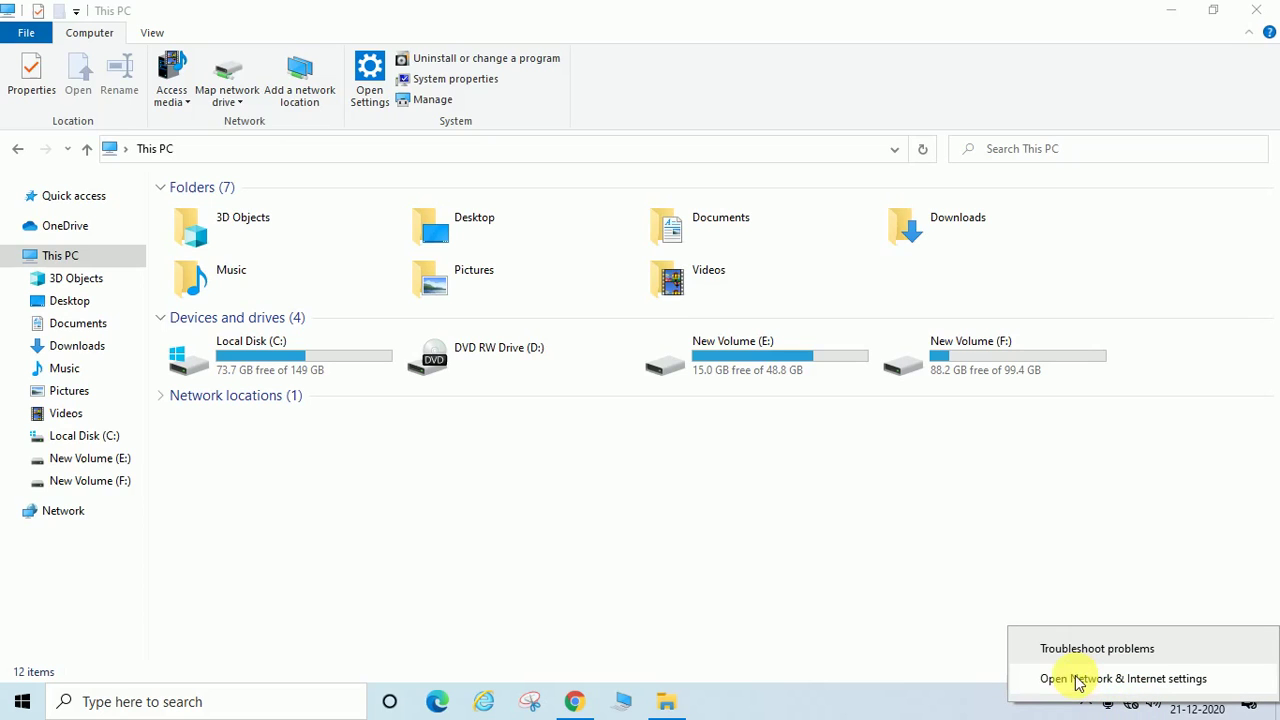
left_click(1146, 679)
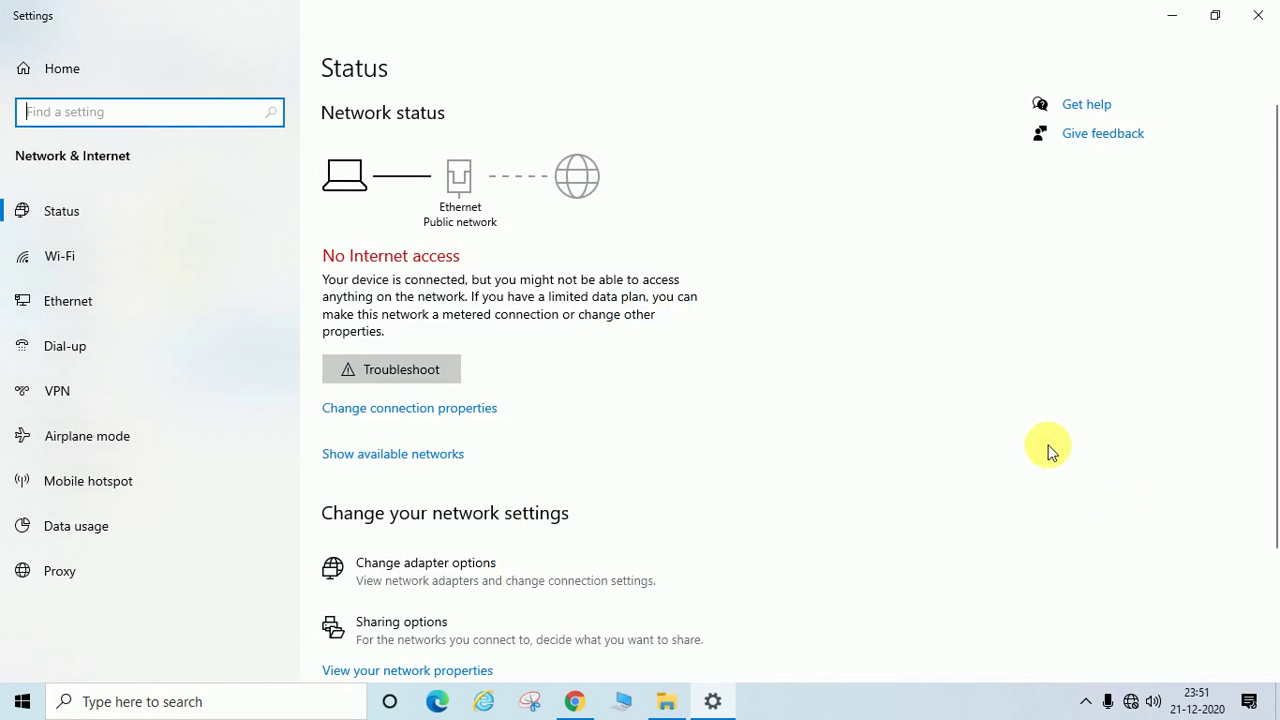
left_click(77, 302)
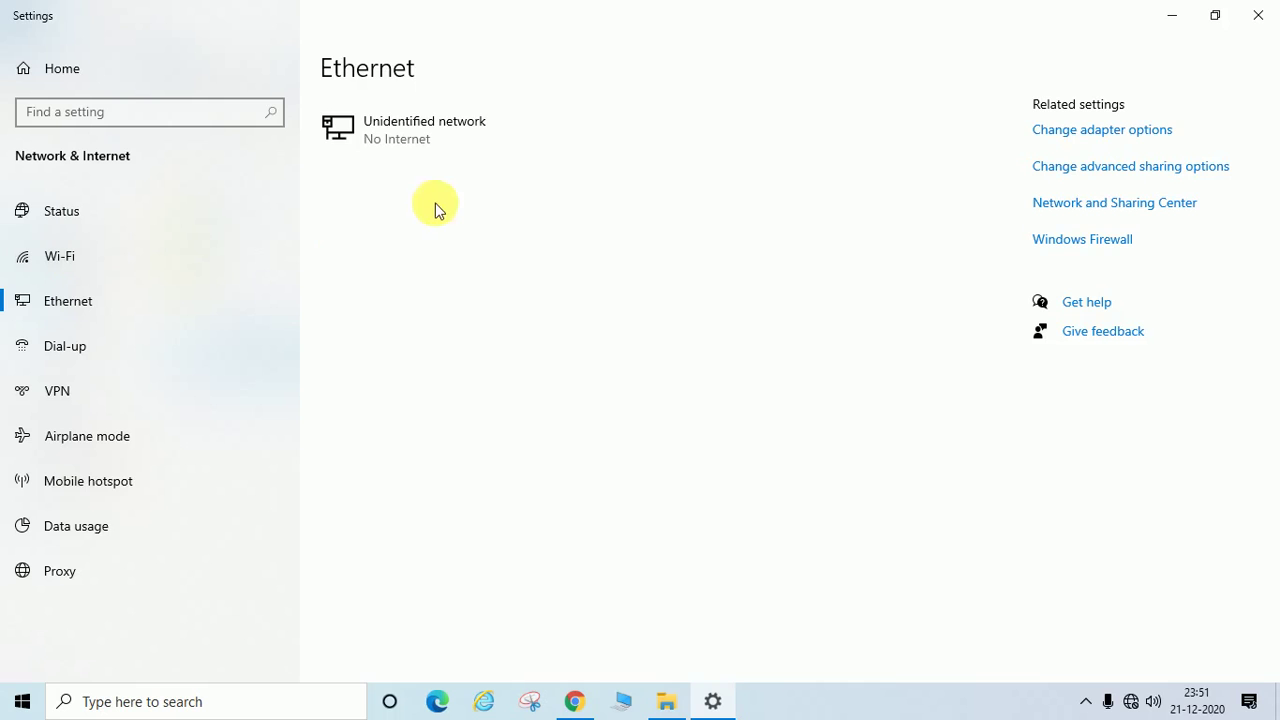
left_click(1093, 132)
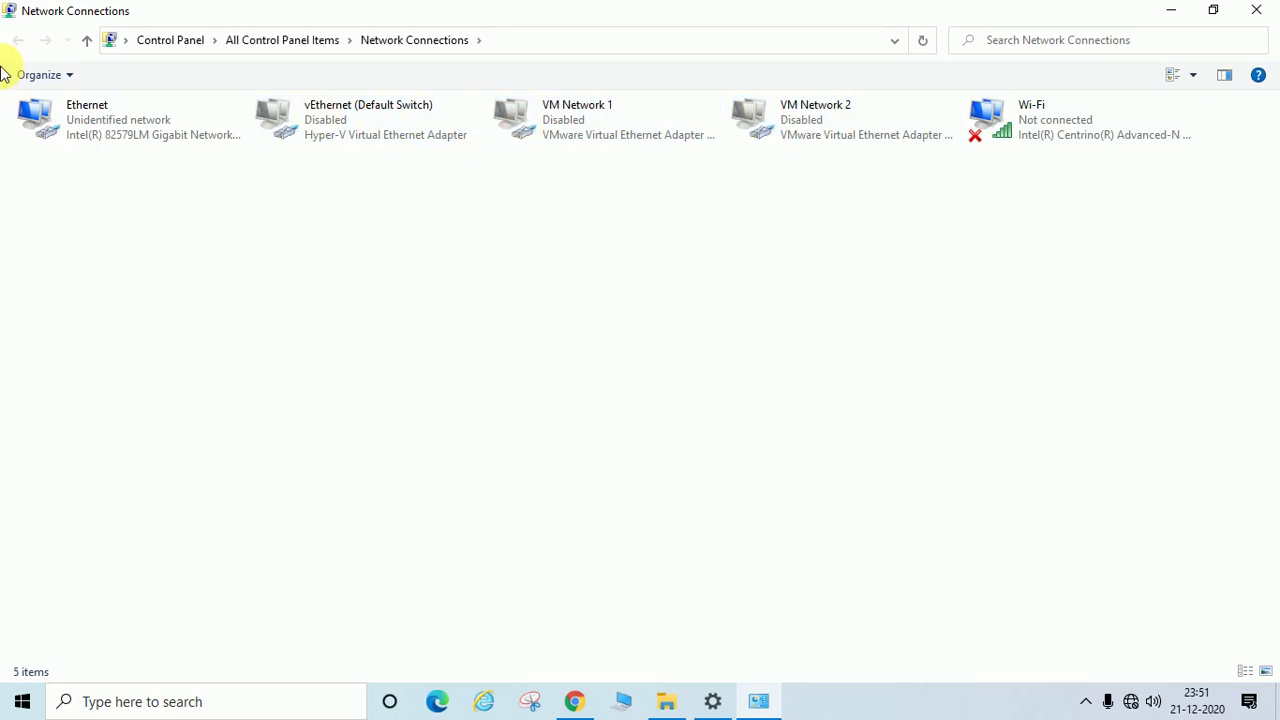
Open the Internet Protocol Version 4 (TCP/IPv4) properties of the Ethernet adapter to view its IP and DNS settings.
left_click(119, 128)
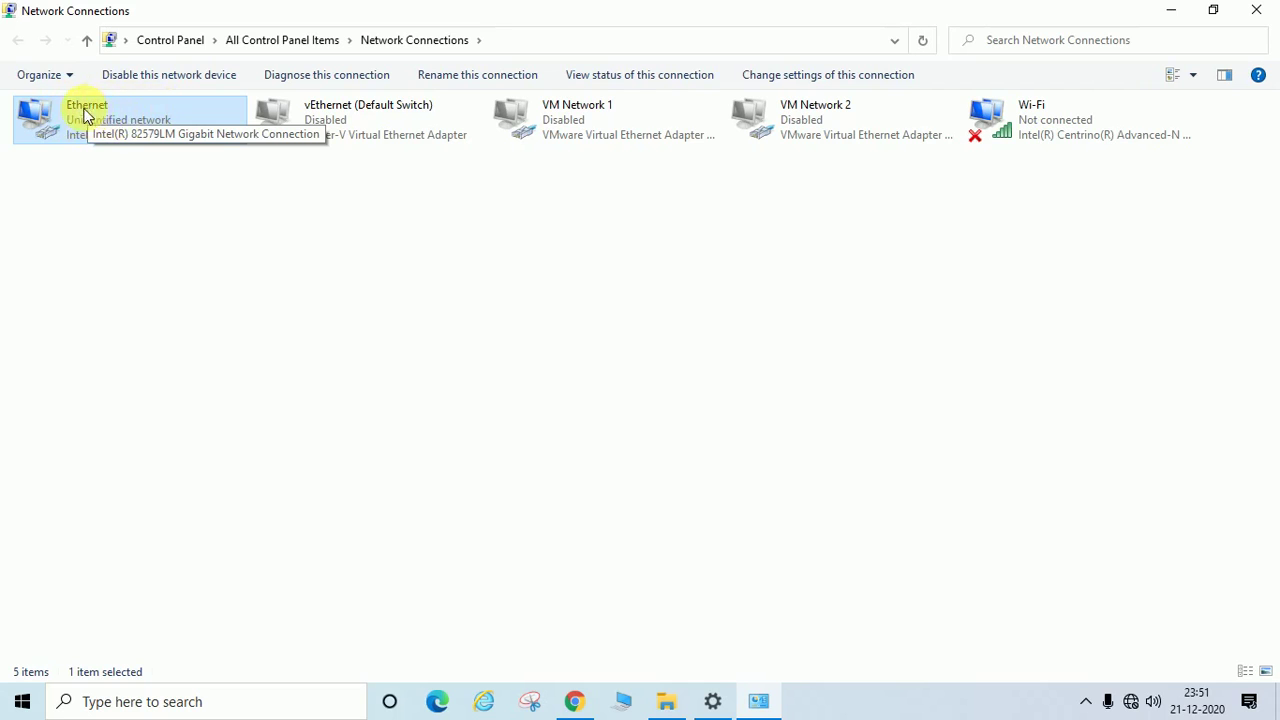
right_click(76, 111)
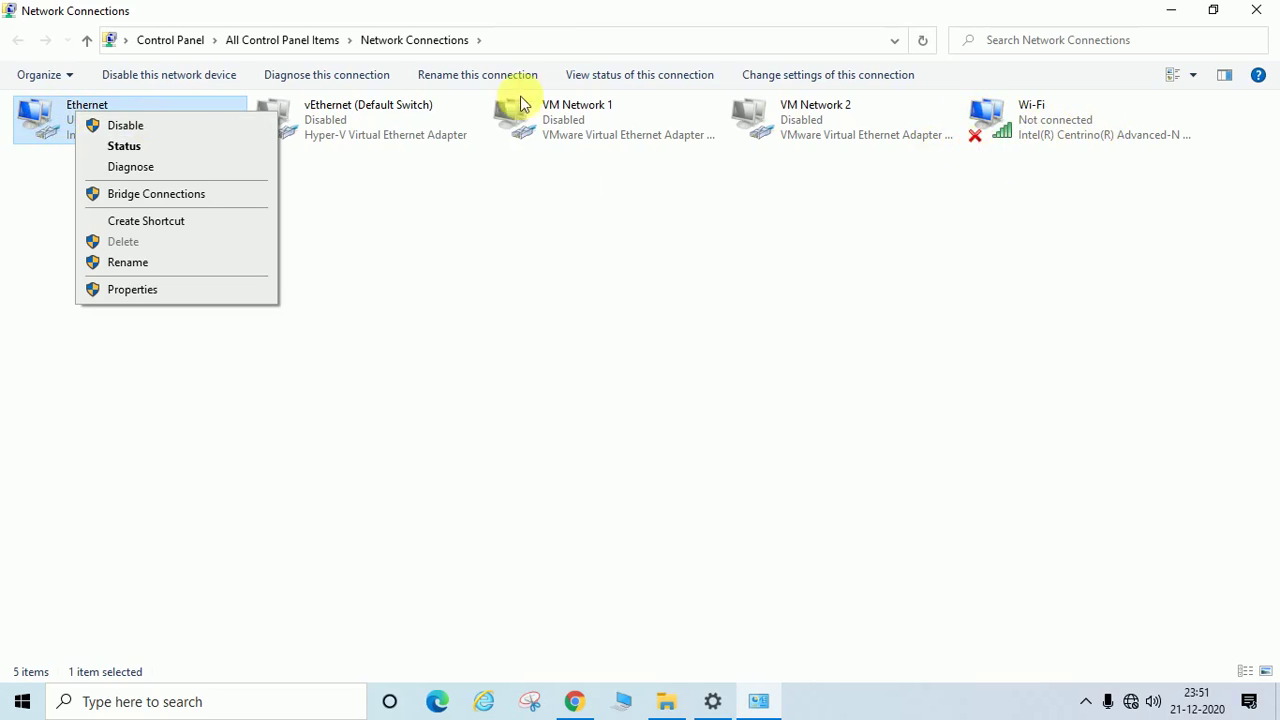
left_click(40, 218)
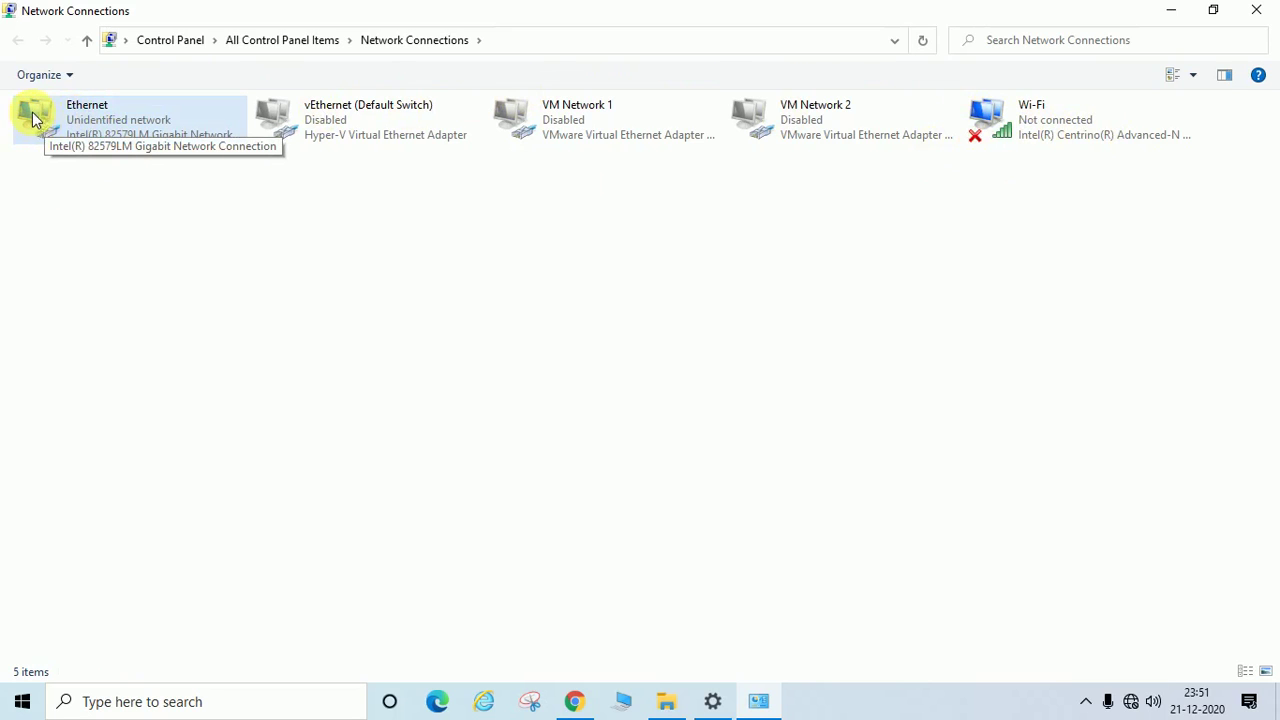
right_click(93, 110)
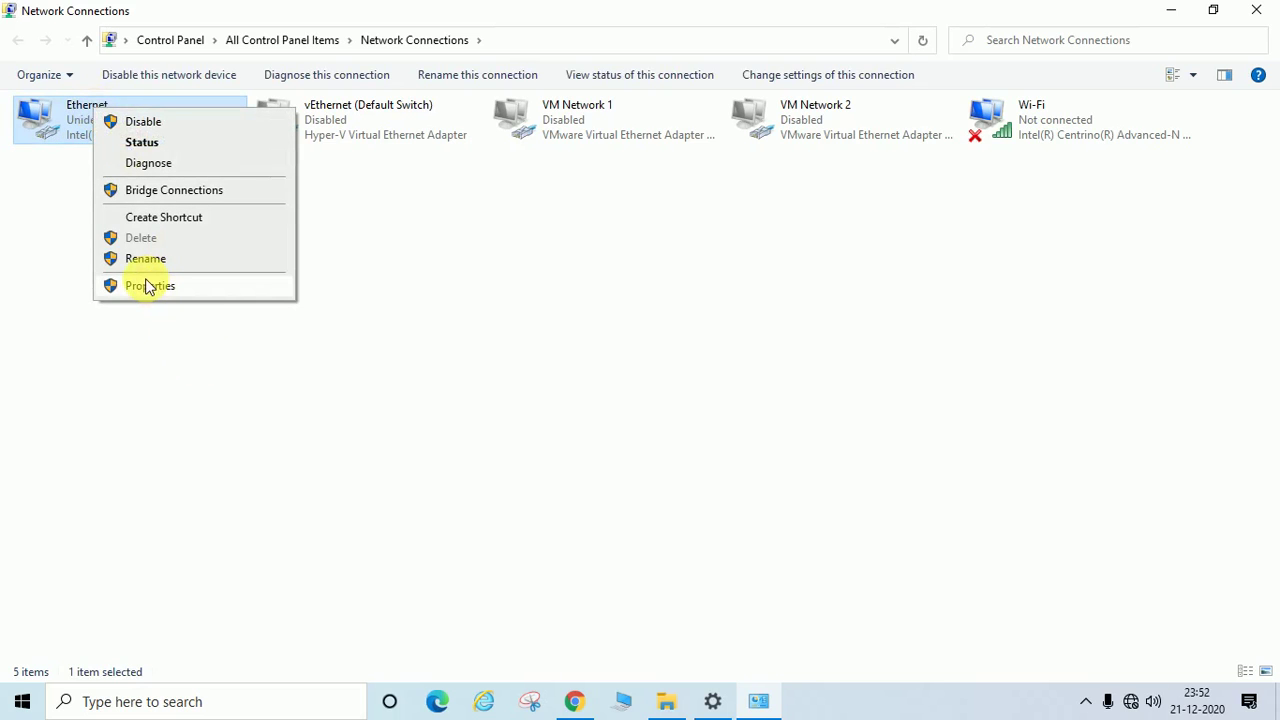
left_click(147, 287)
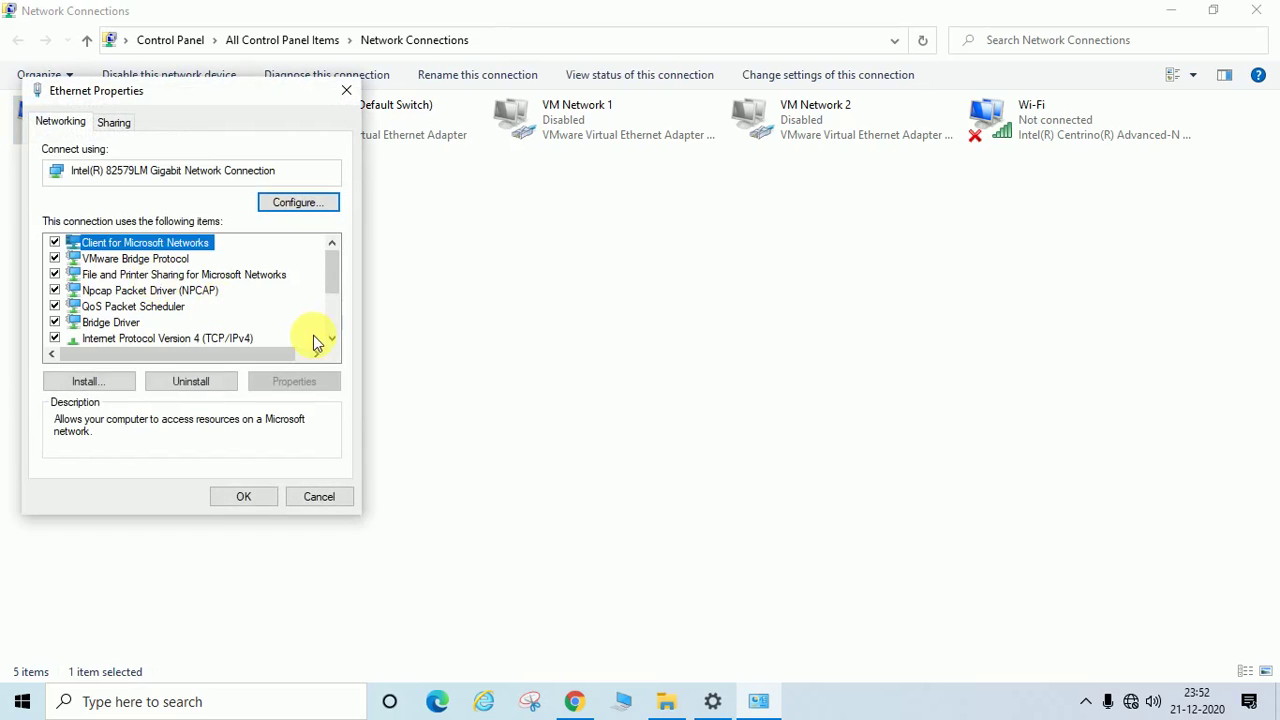
left_click(229, 338)
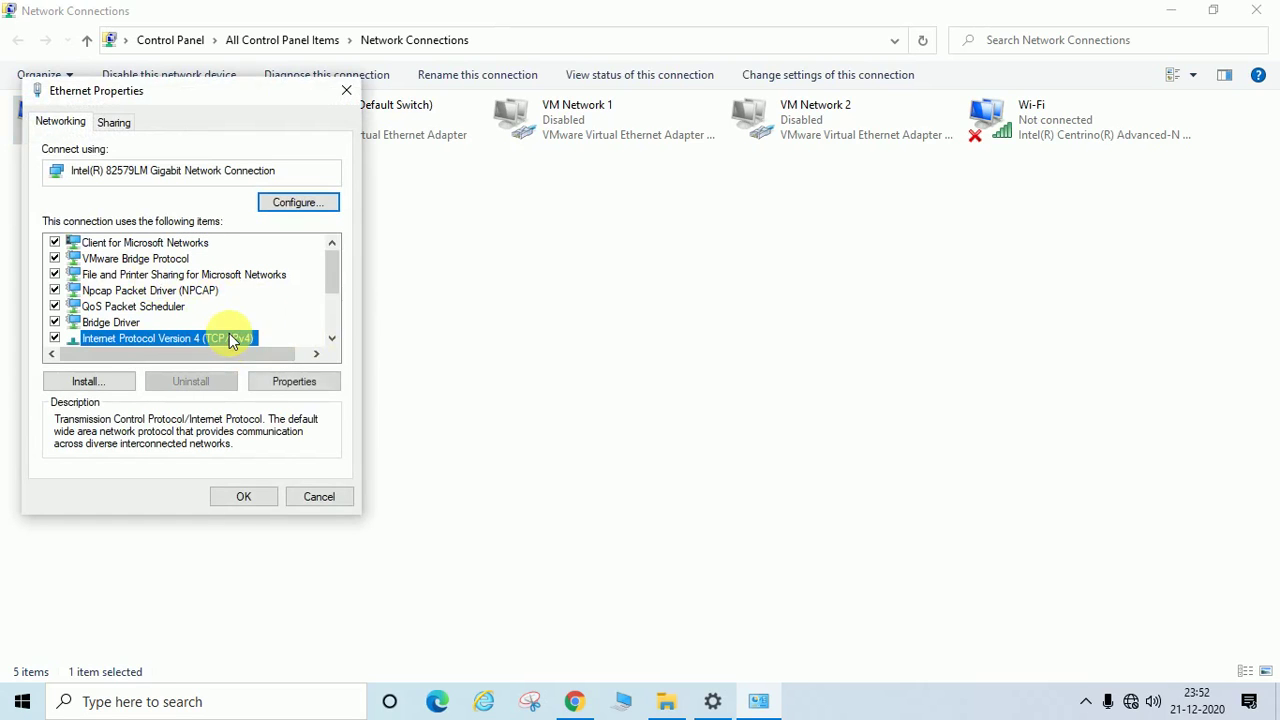
left_click(297, 381)
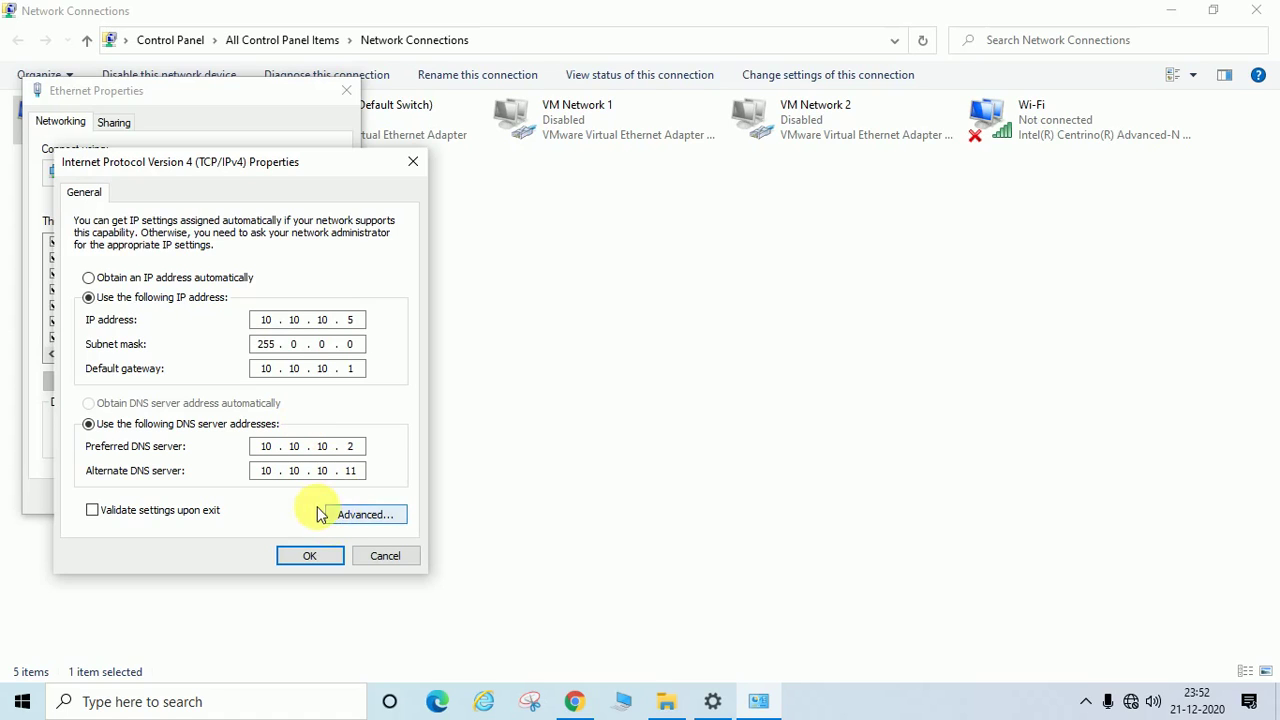
Try switching the Ethernet adapter's IPv4 configuration to automatic addressing and back to manual, and discard the changes.
left_click(90, 278)
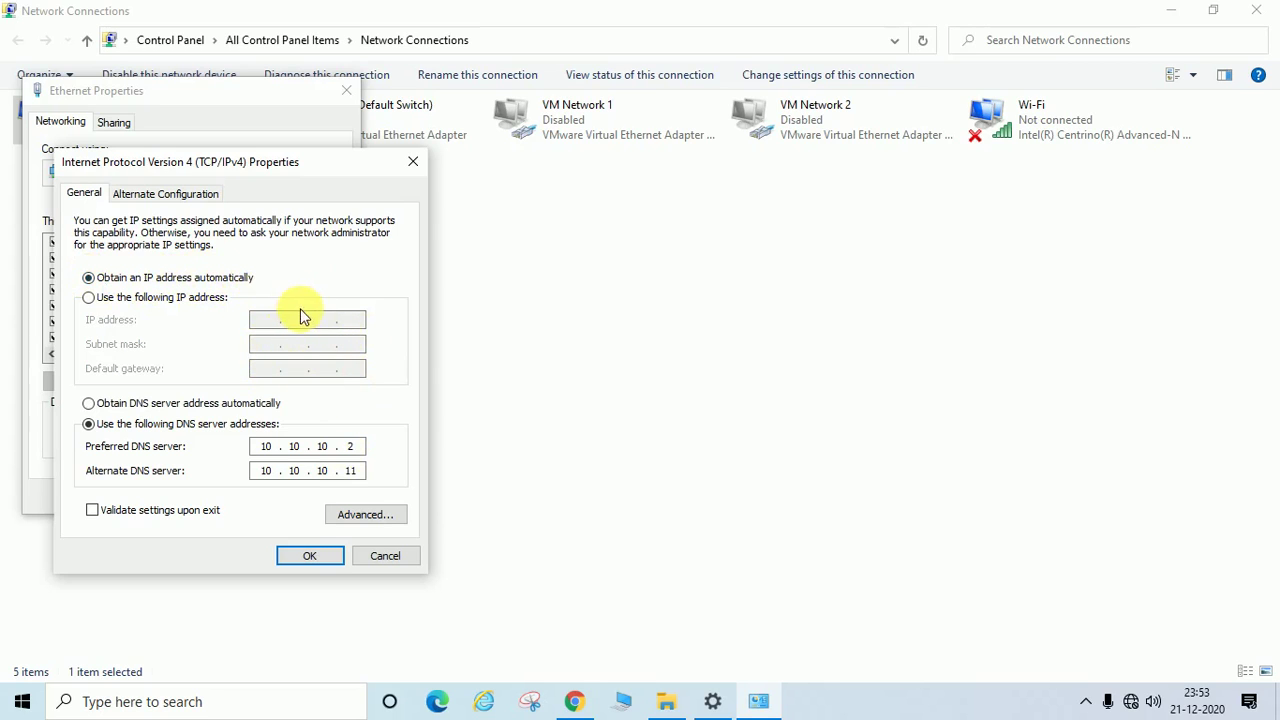
left_click(92, 297)
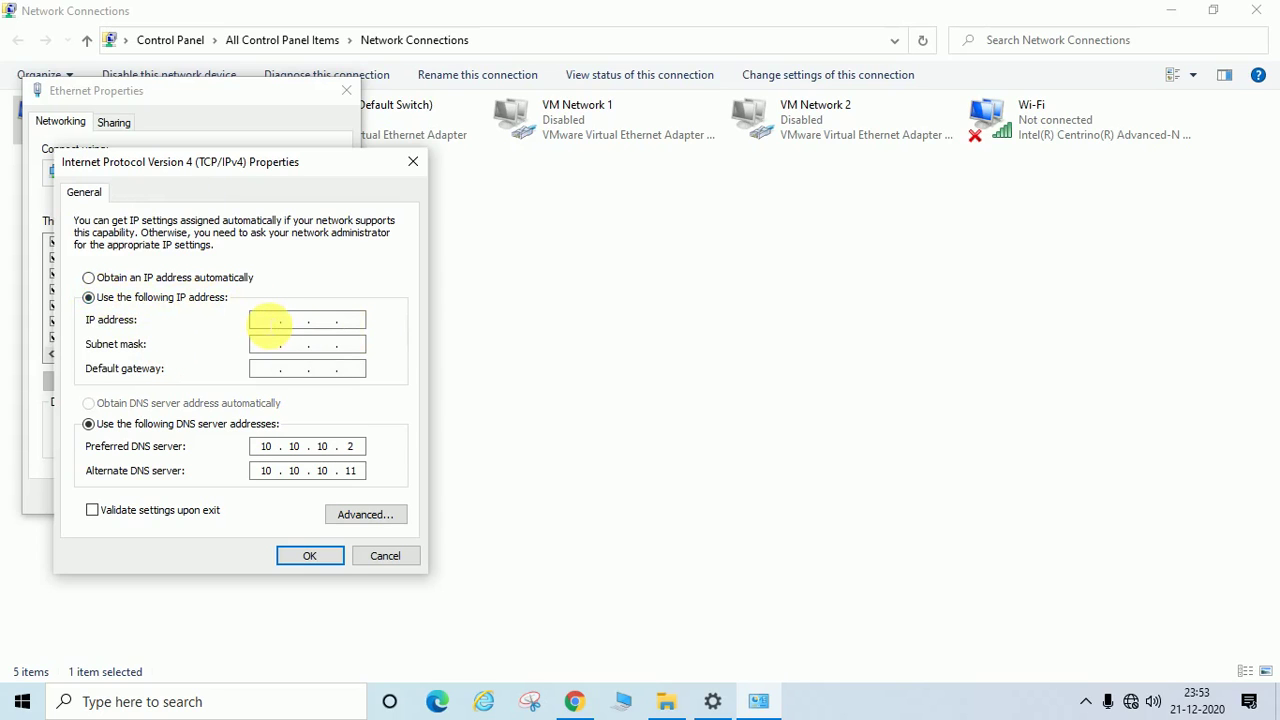
left_click(270, 325)
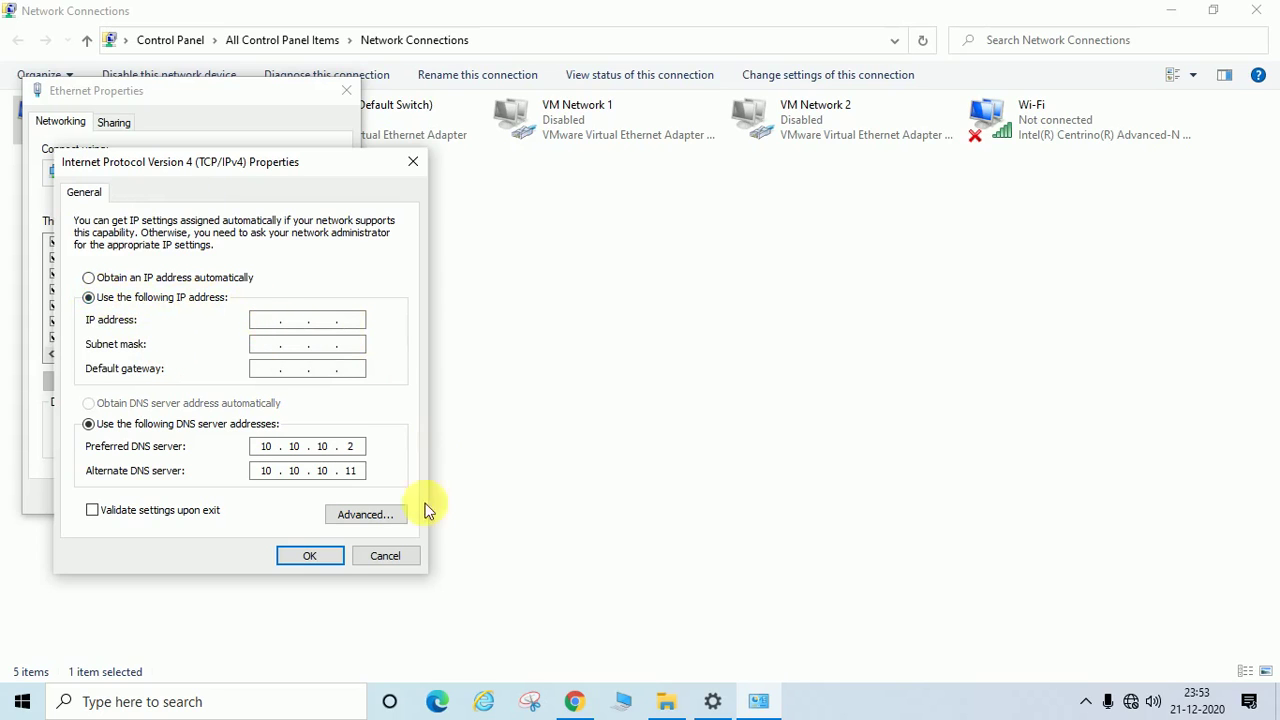
left_click(390, 556)
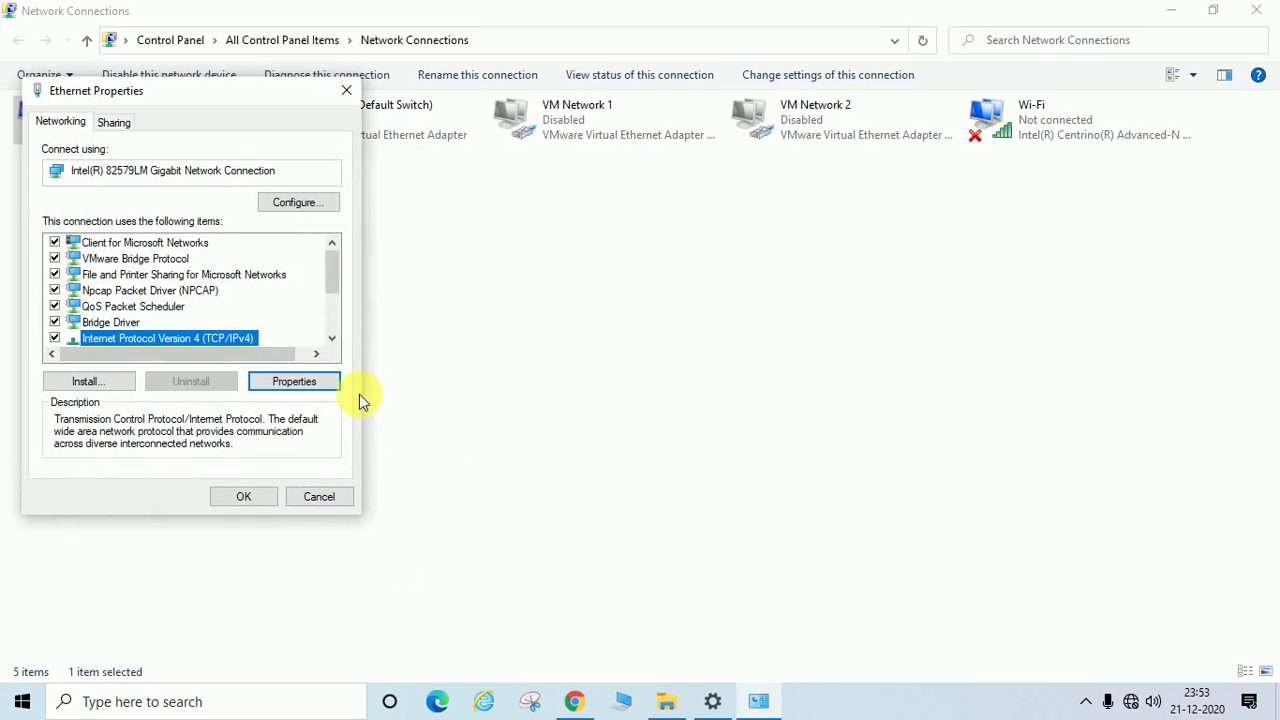
left_click(320, 494)
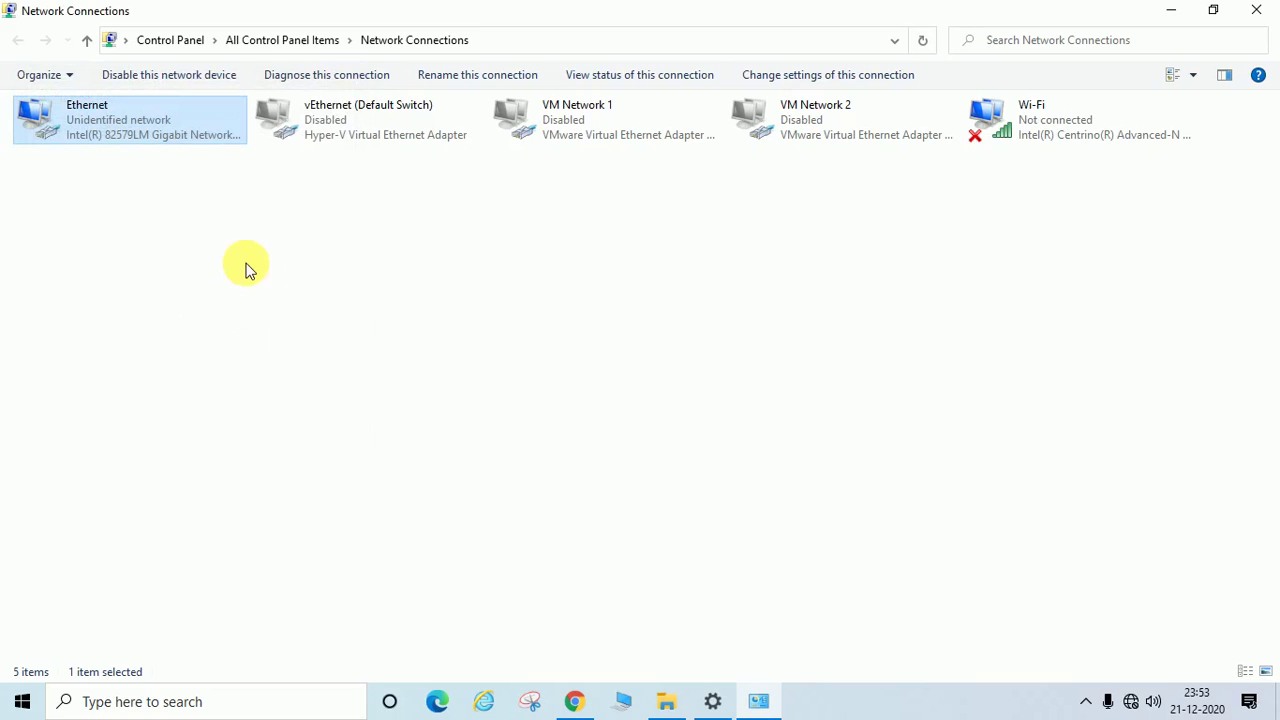
Examine the Ethernet adapter's status and its network connection details, including IPv4 address, subnet mask, gateway and DNS servers, and close both dialogs.
right_click(117, 125)
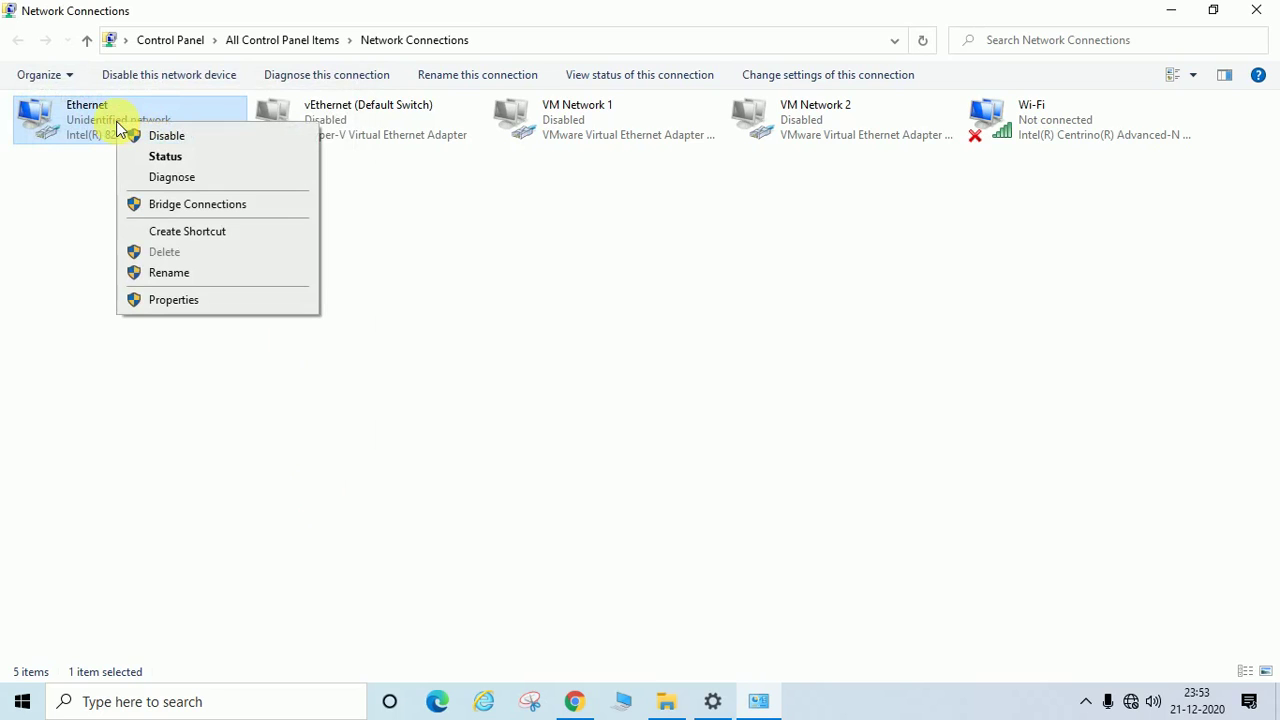
left_click(186, 162)
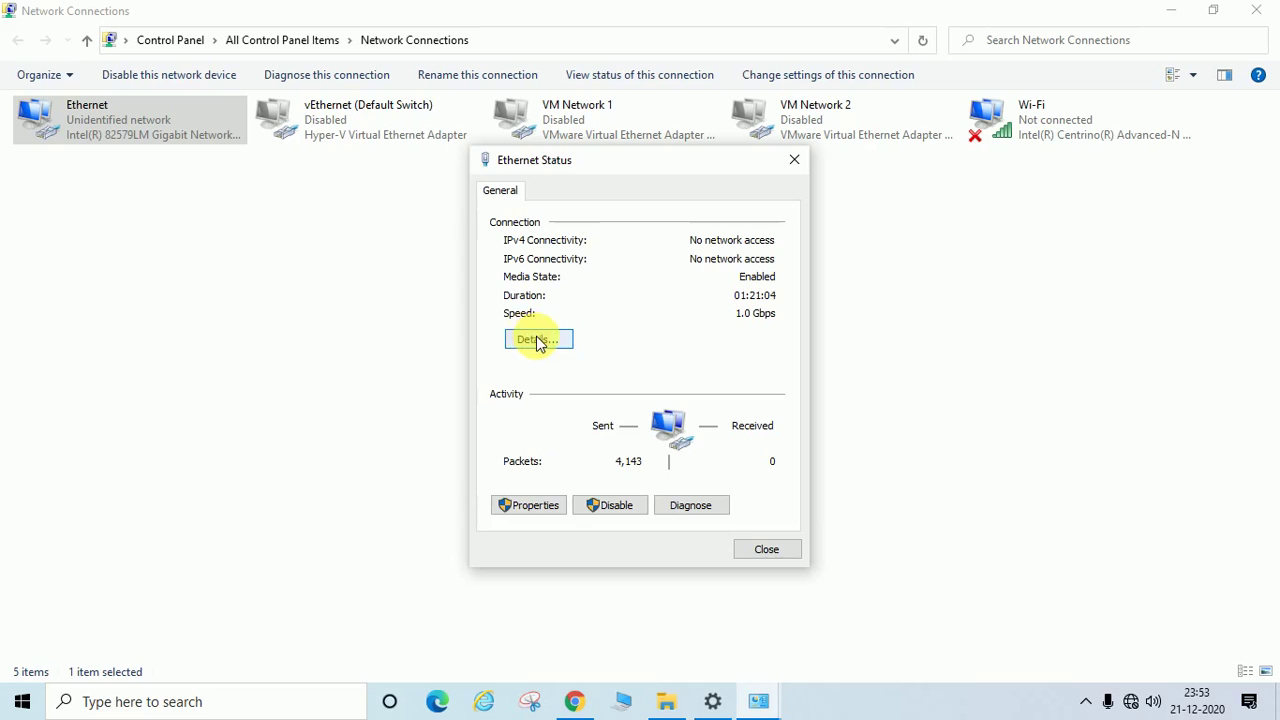
left_click(538, 340)
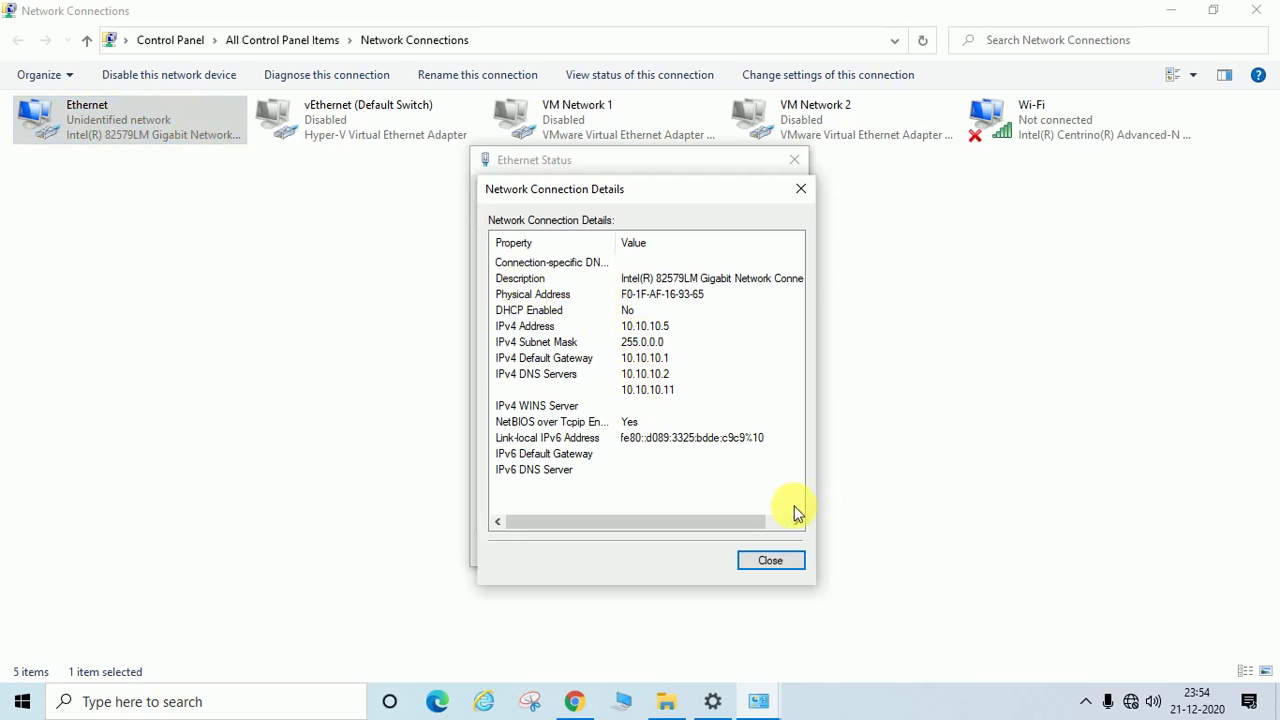
left_click(770, 561)
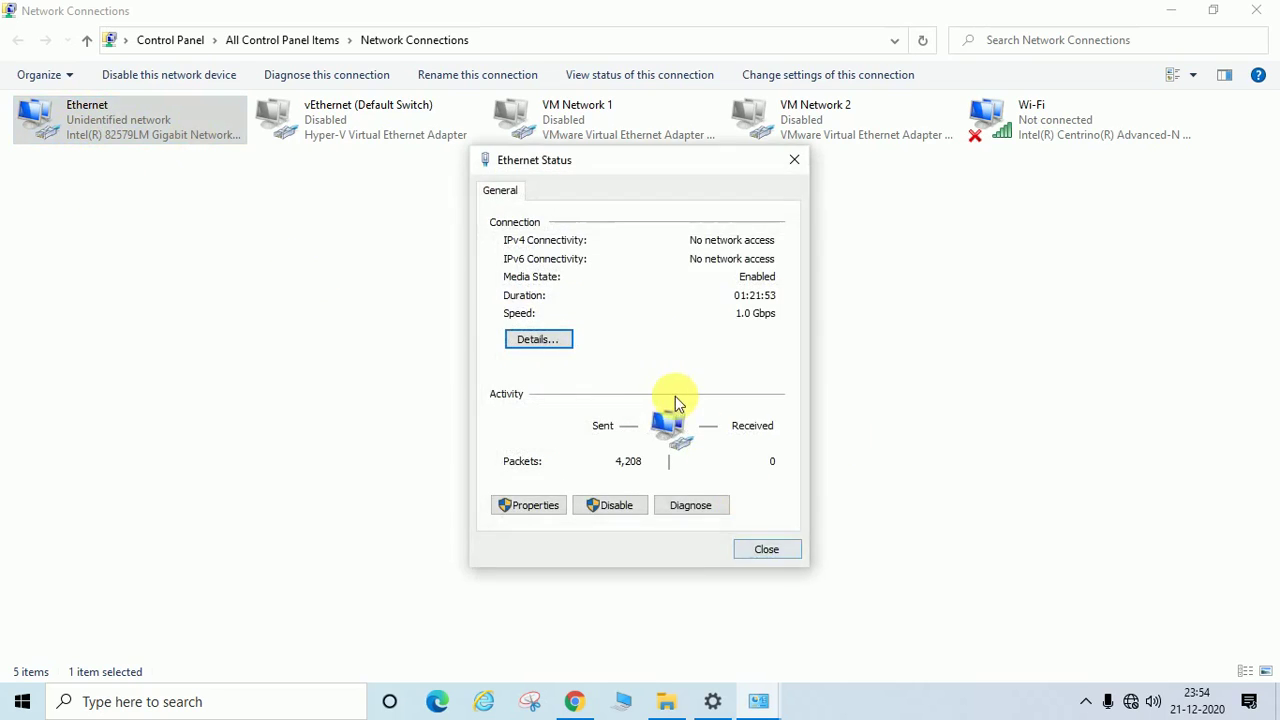
left_click(526, 340)
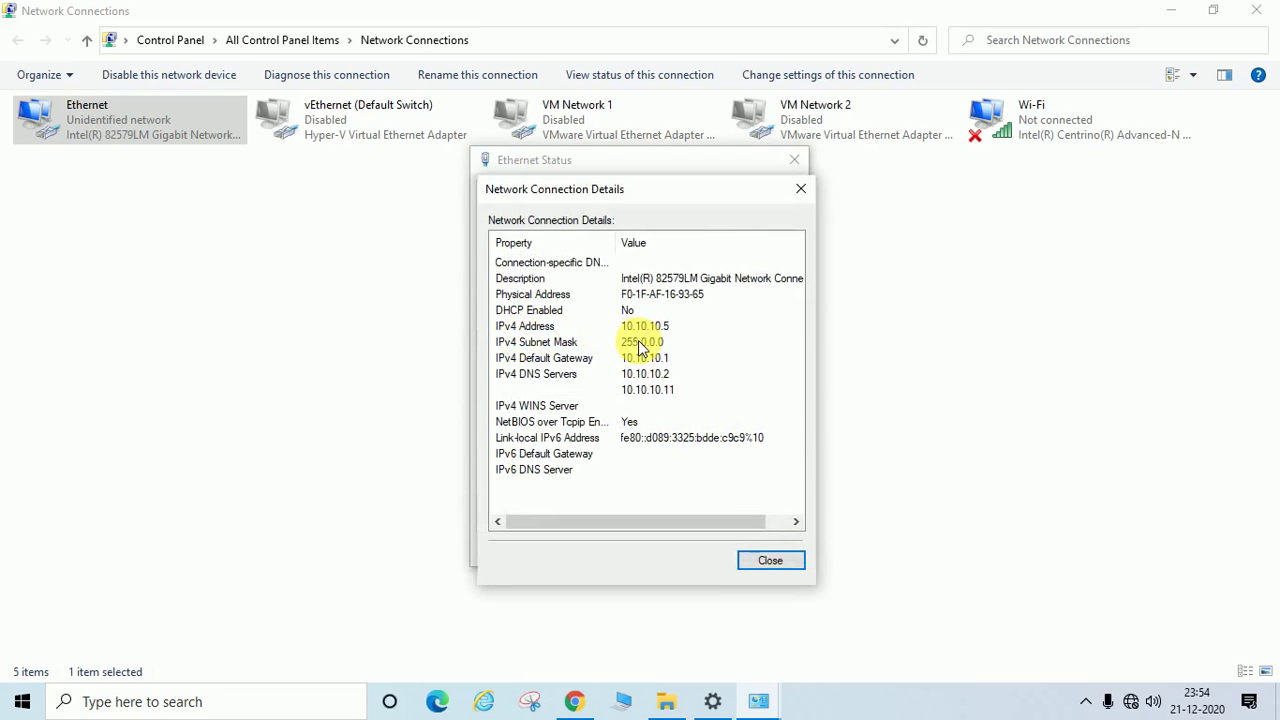
left_click(779, 556)
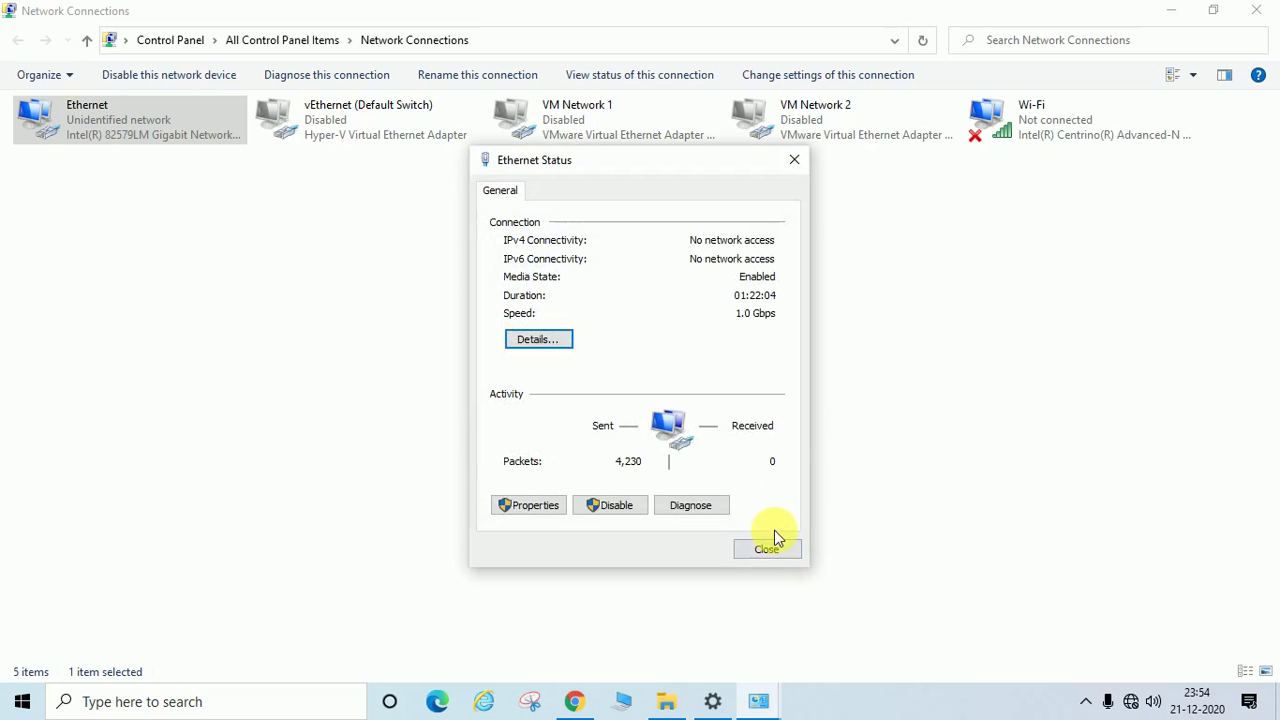
left_click(774, 542)
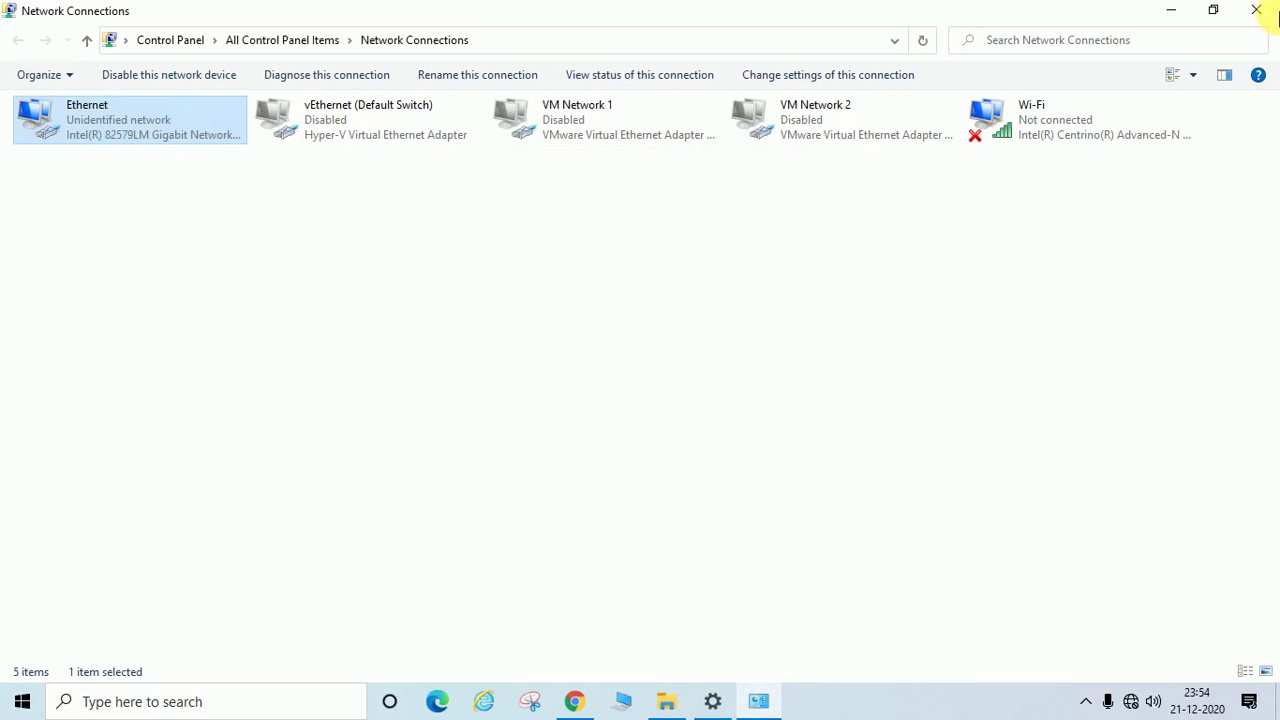
Close the open windows, including Network Connections and Settings, to return to the desktop.
left_click(1258, 11)
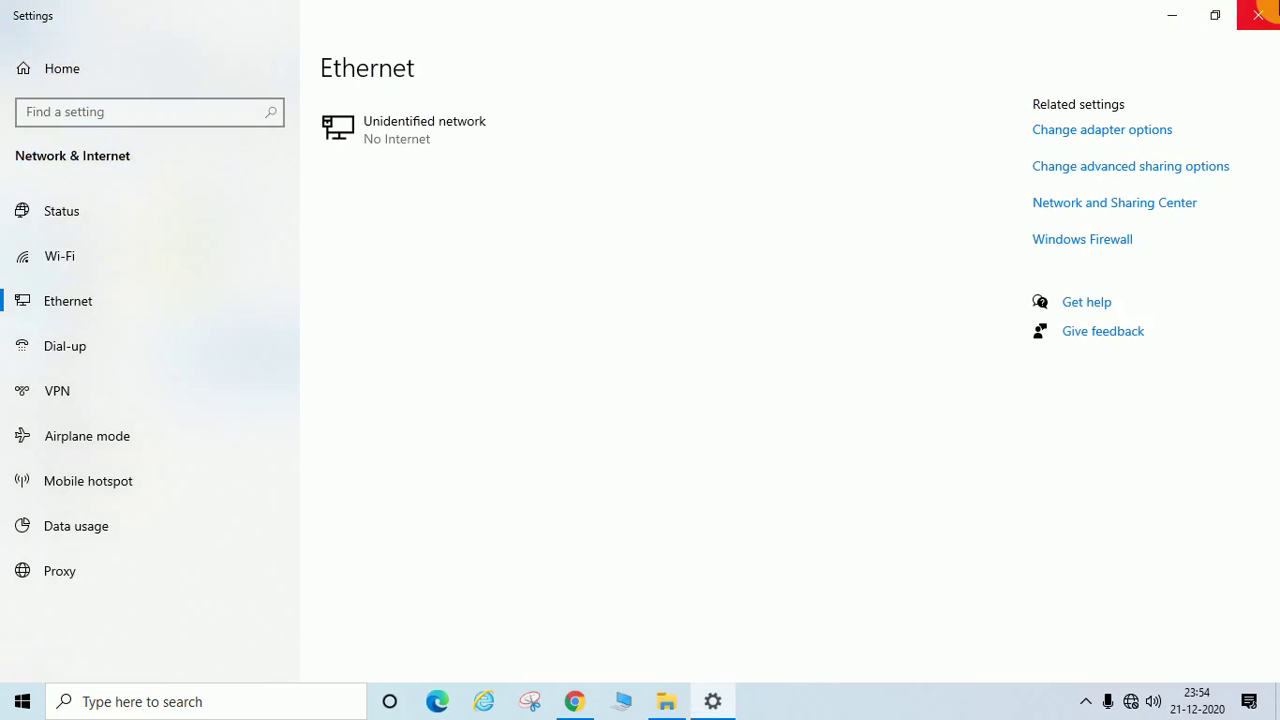
left_click(1258, 11)
right_click(738, 109)
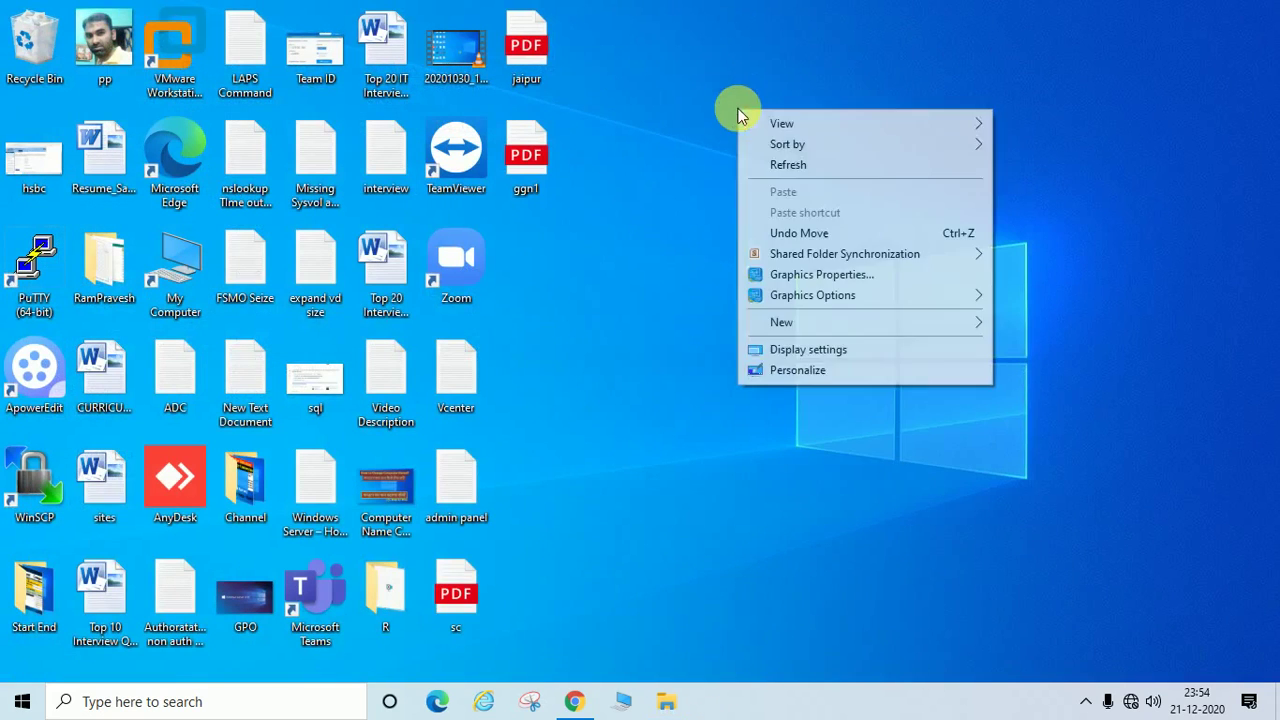
Refresh the desktop, run ncpa.cpl to view the adapters in Network Connections, and close that window.
left_click(789, 165)
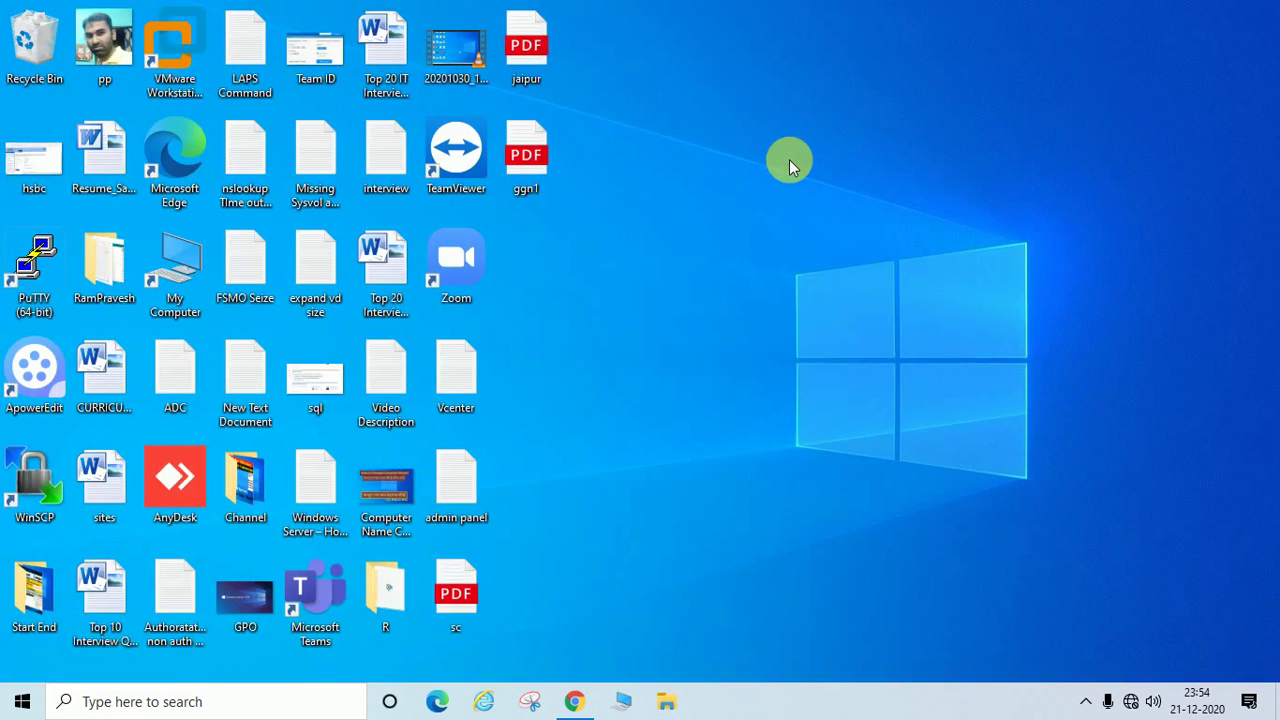
key("super+r")
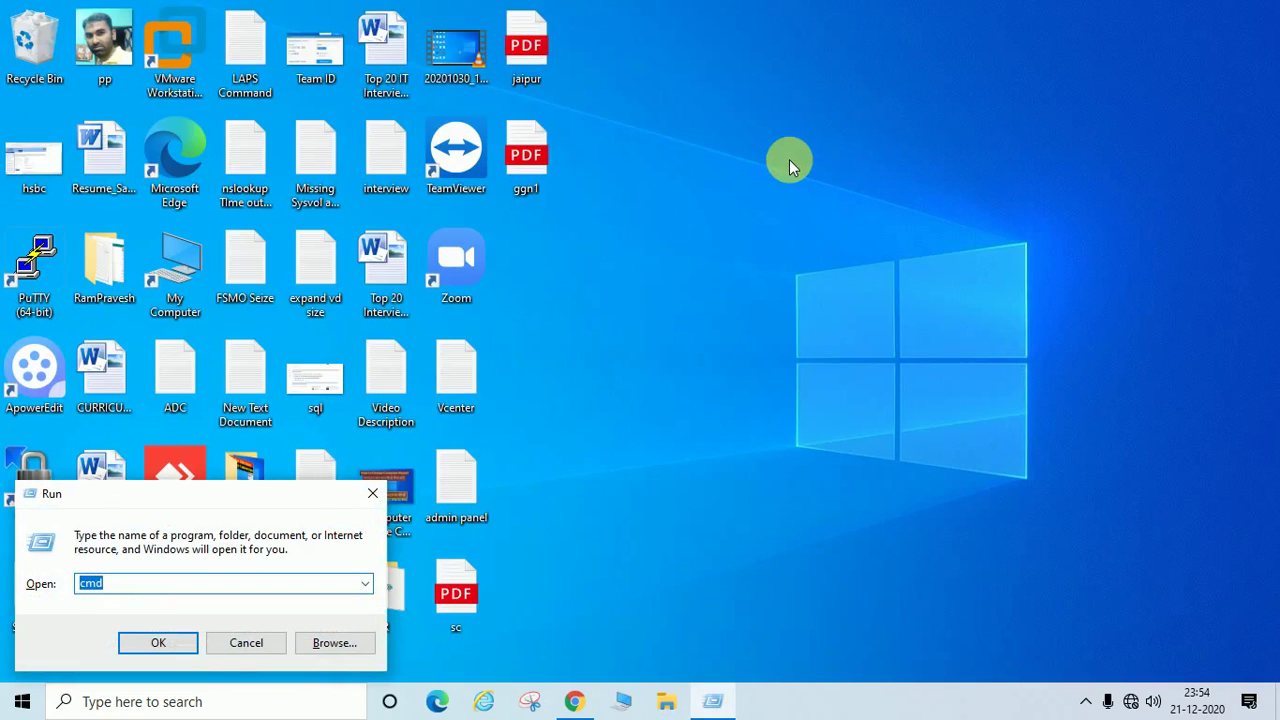
type("ncp")
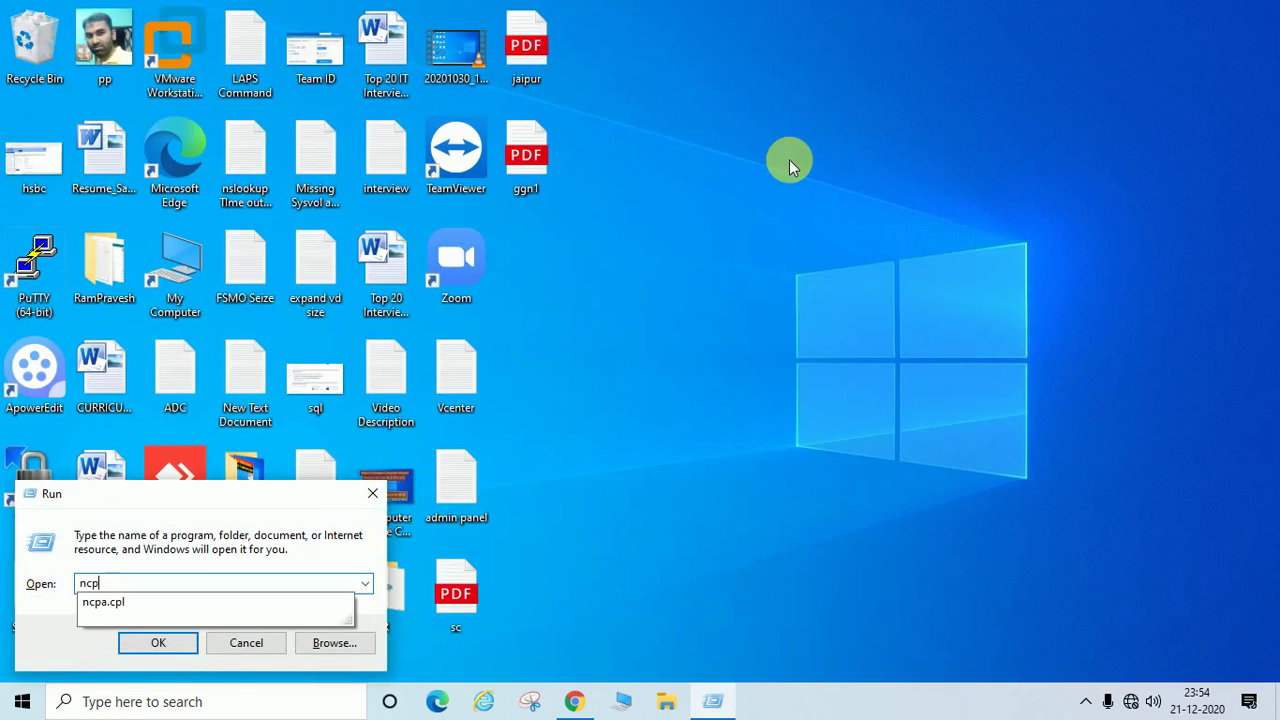
type("a.cpl")
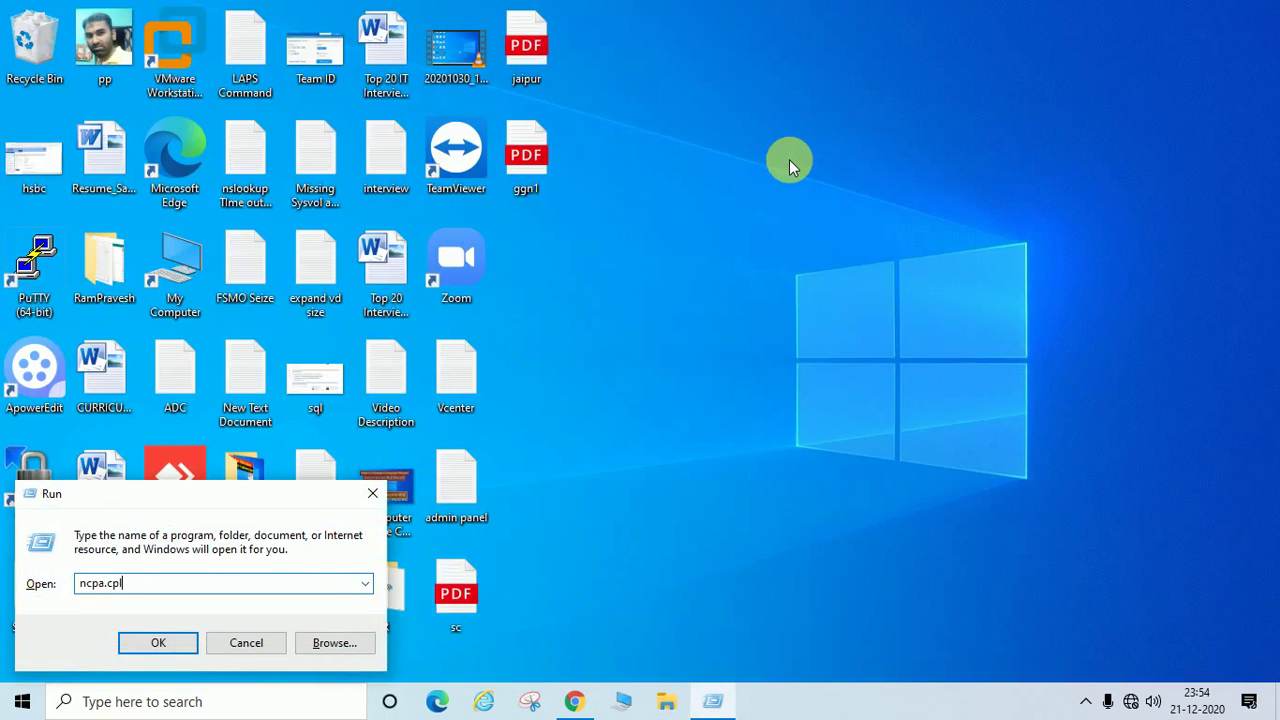
key("Return")
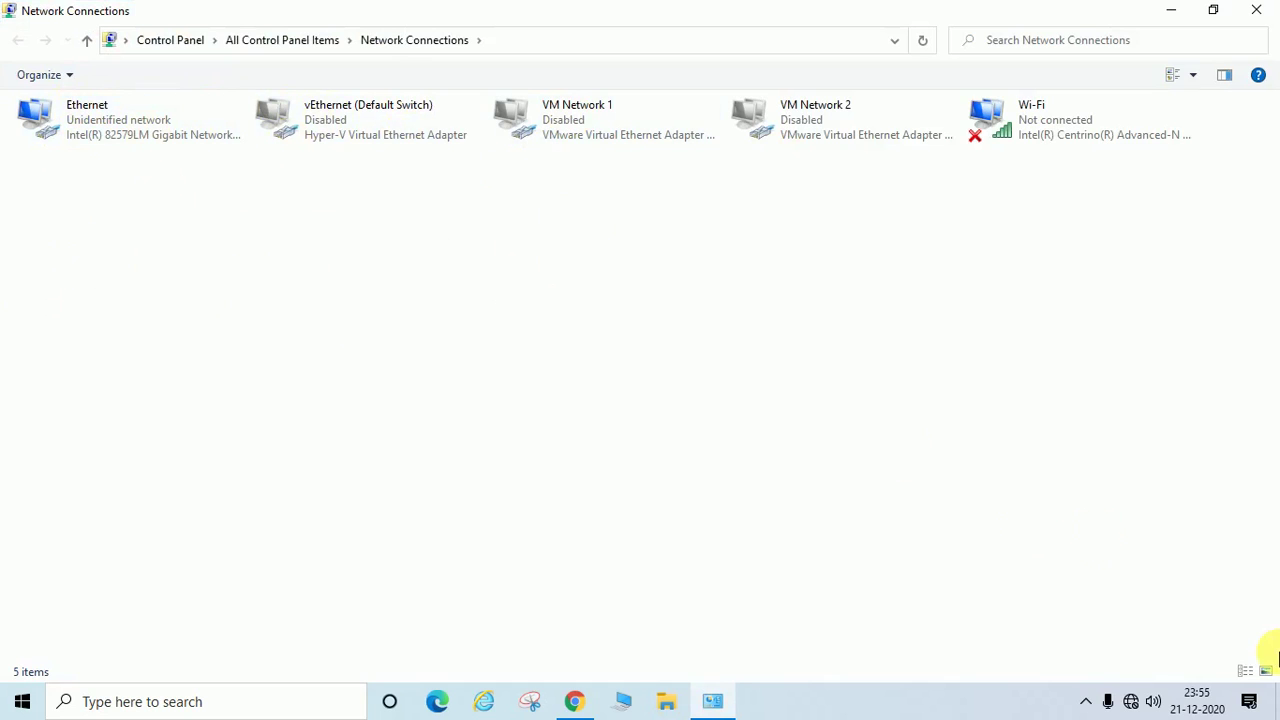
mouse_move(1132, 703)
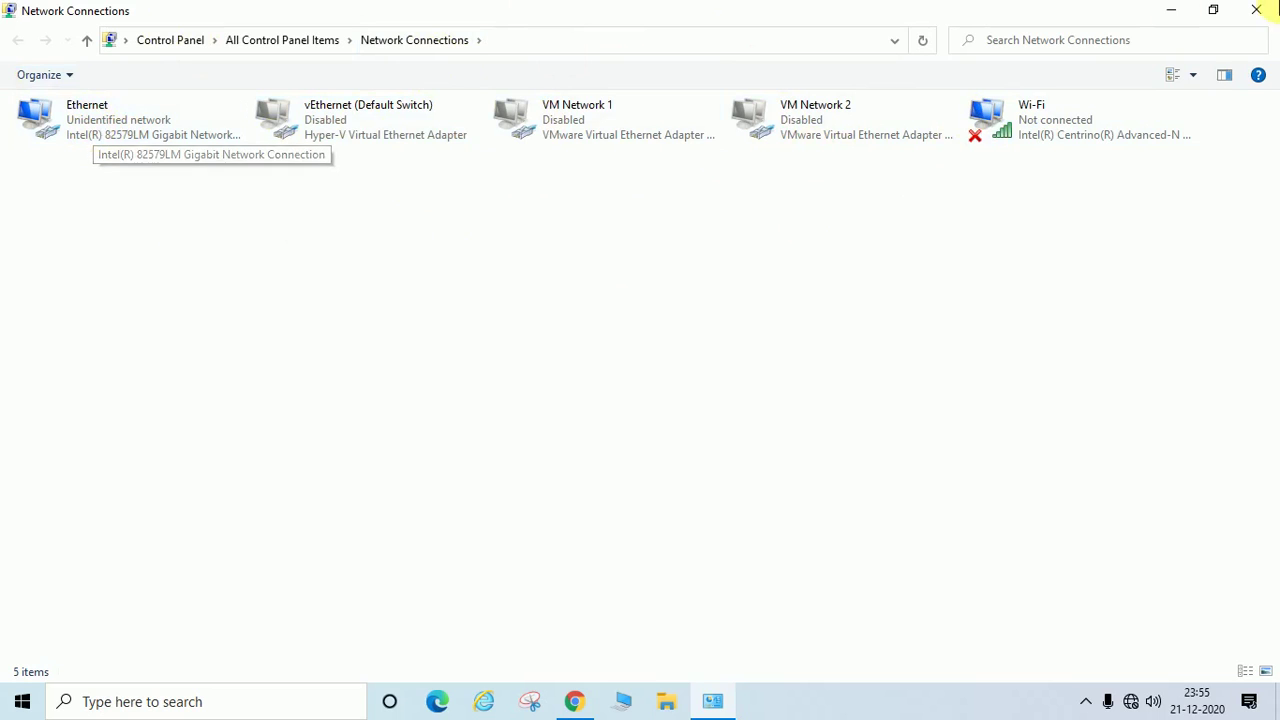
left_click(1266, 8)
Open a Command Prompt by running cmd, and list the network configuration with ipconfig and ipconfig /all.
key("super+r")
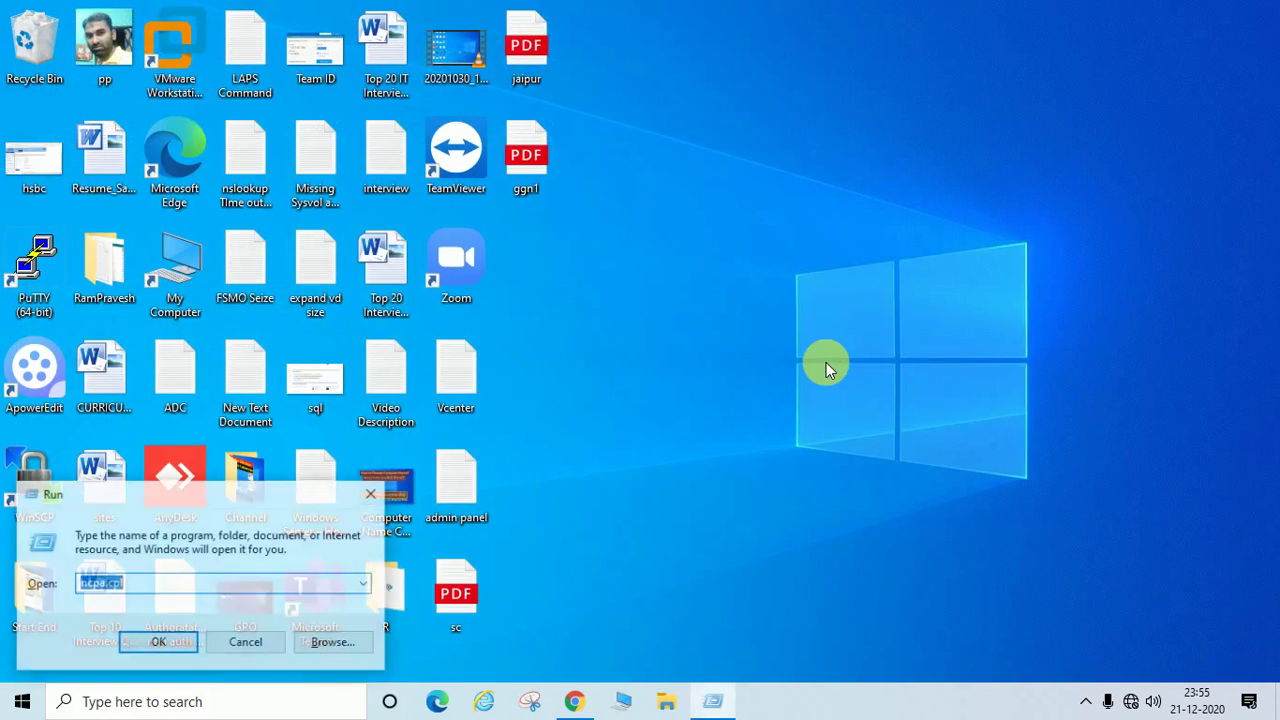
type("cmd")
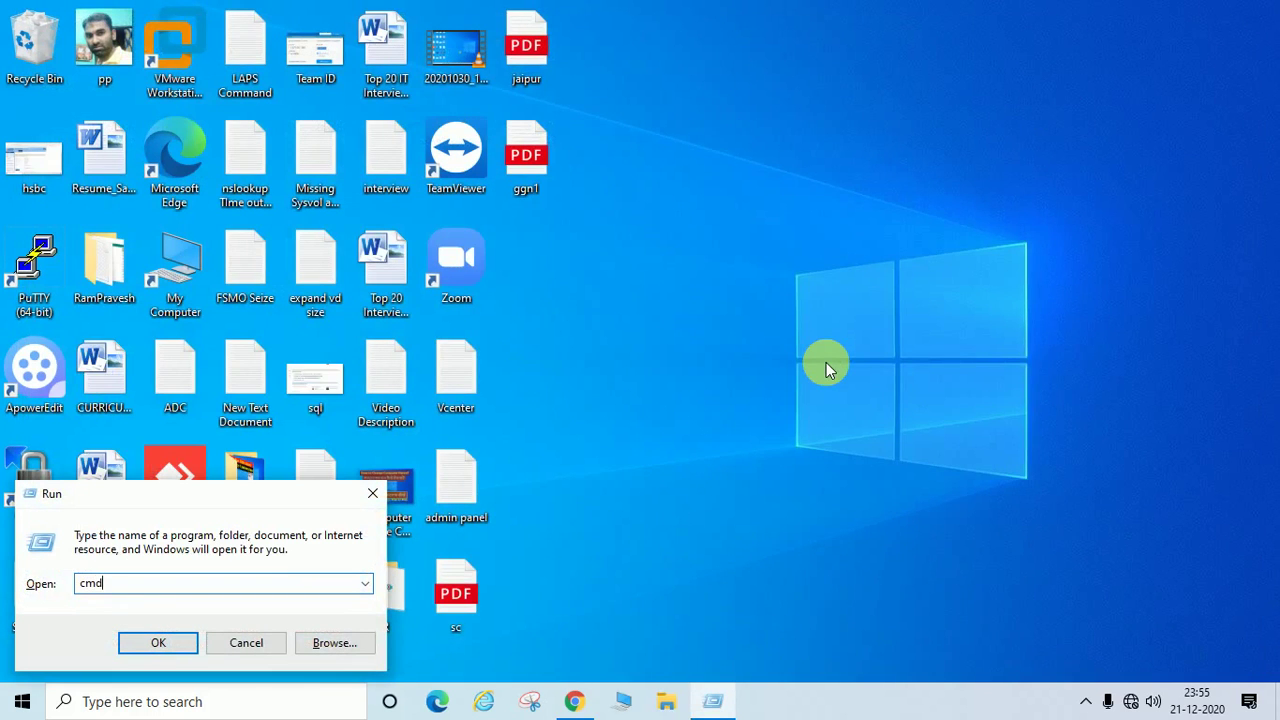
key("Return")
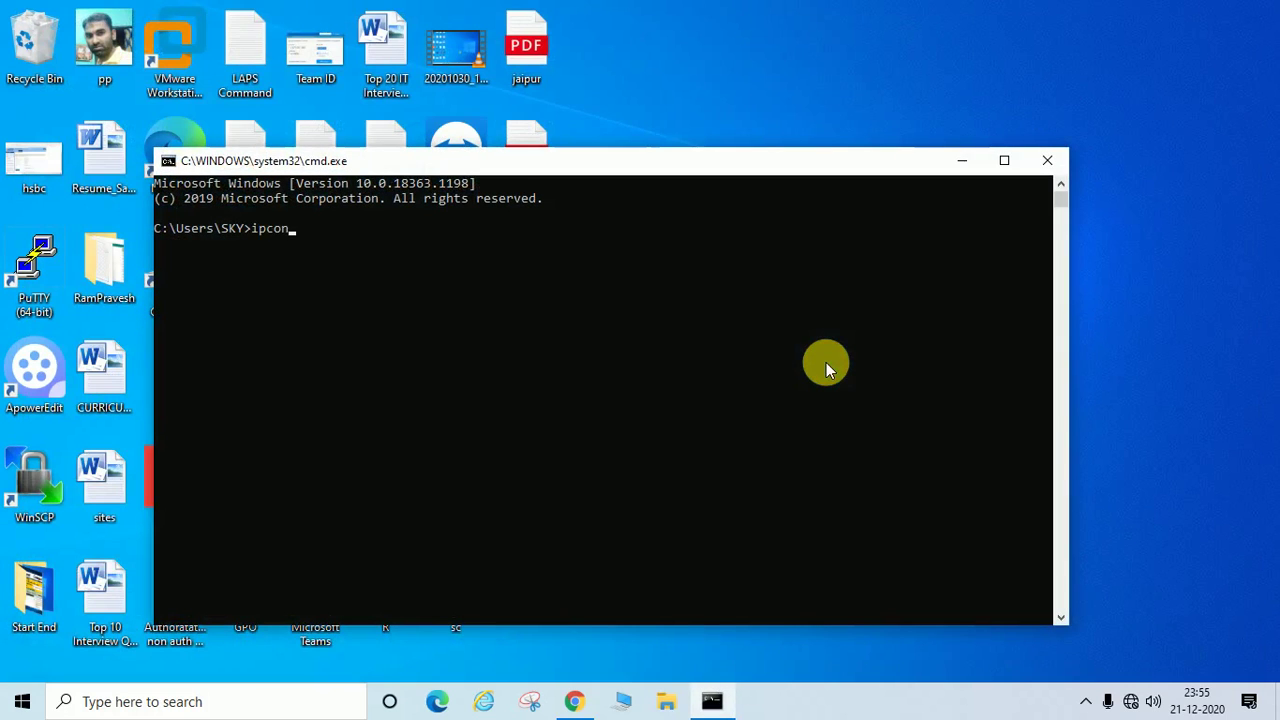
type("ipconfig")
key("Return")
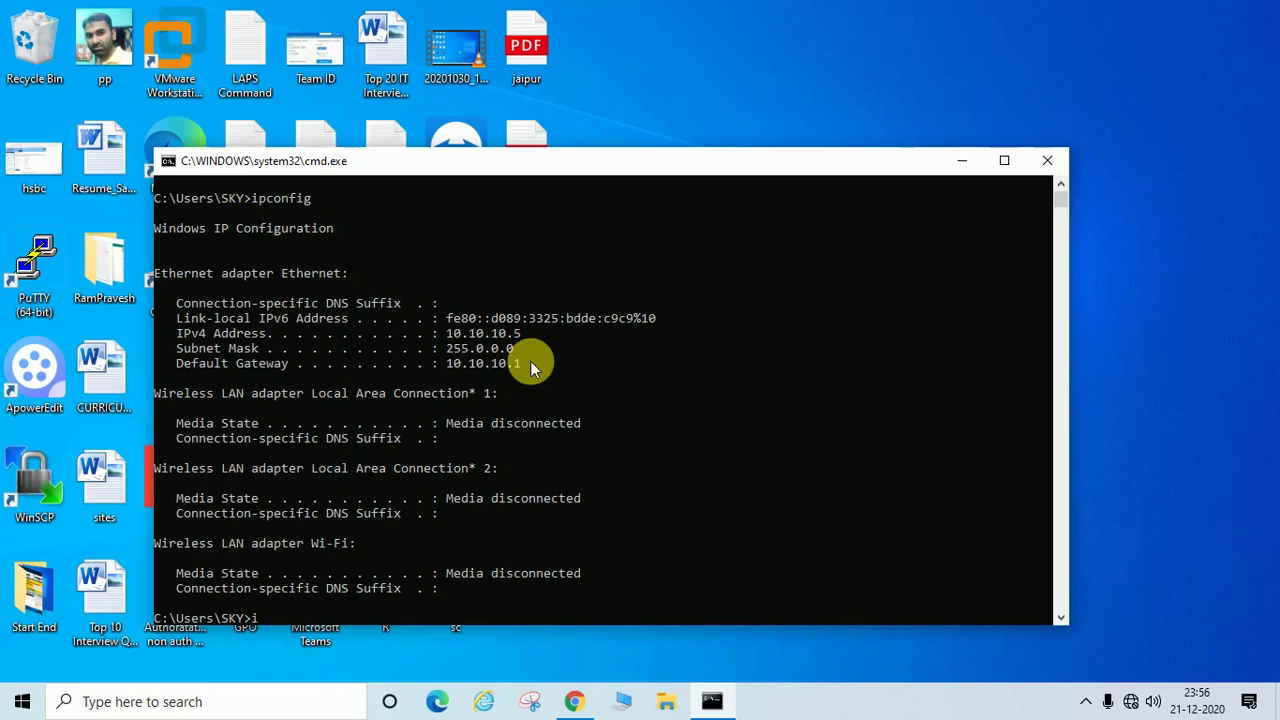
type("config /all")
key("Return")
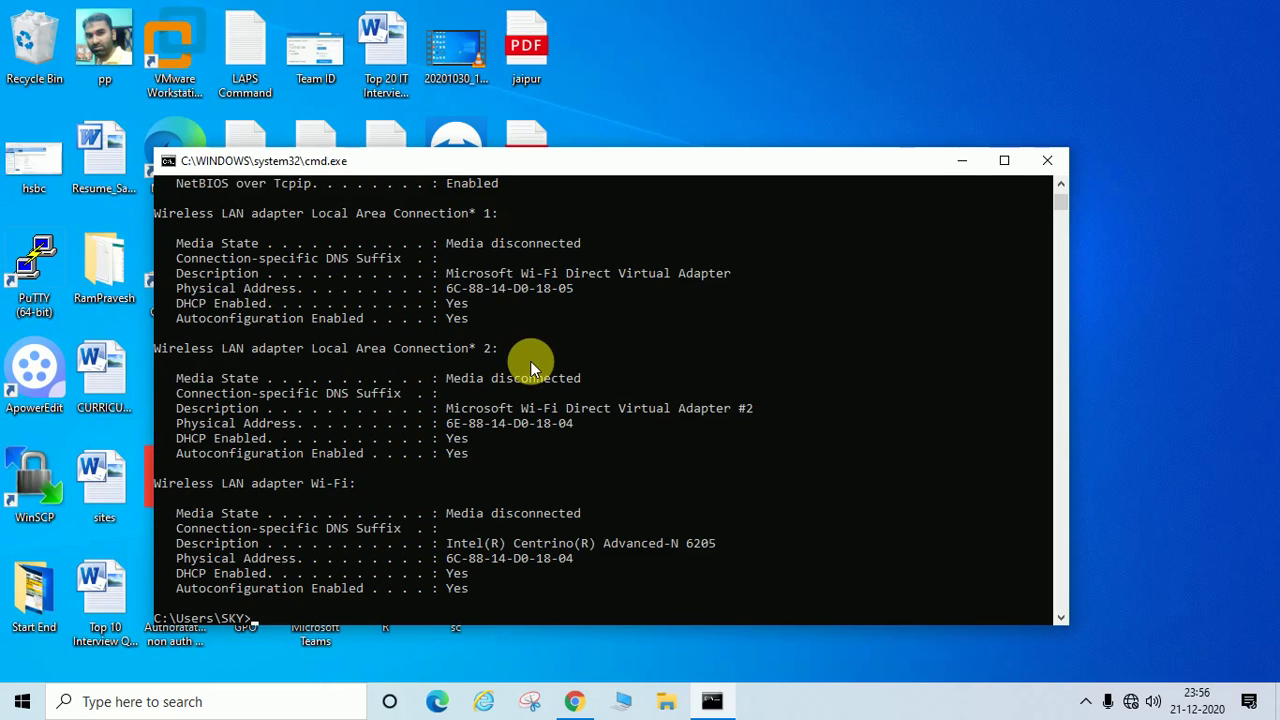
Examine the ipconfig /all output for the Ethernet adapter's addresses, DNS servers and host name, back up to the first ipconfig output.
left_click(1062, 184)
left_click(1062, 184)
left_click(1062, 184)
left_click(1062, 184)
left_click(1062, 184)
left_click(1062, 184)
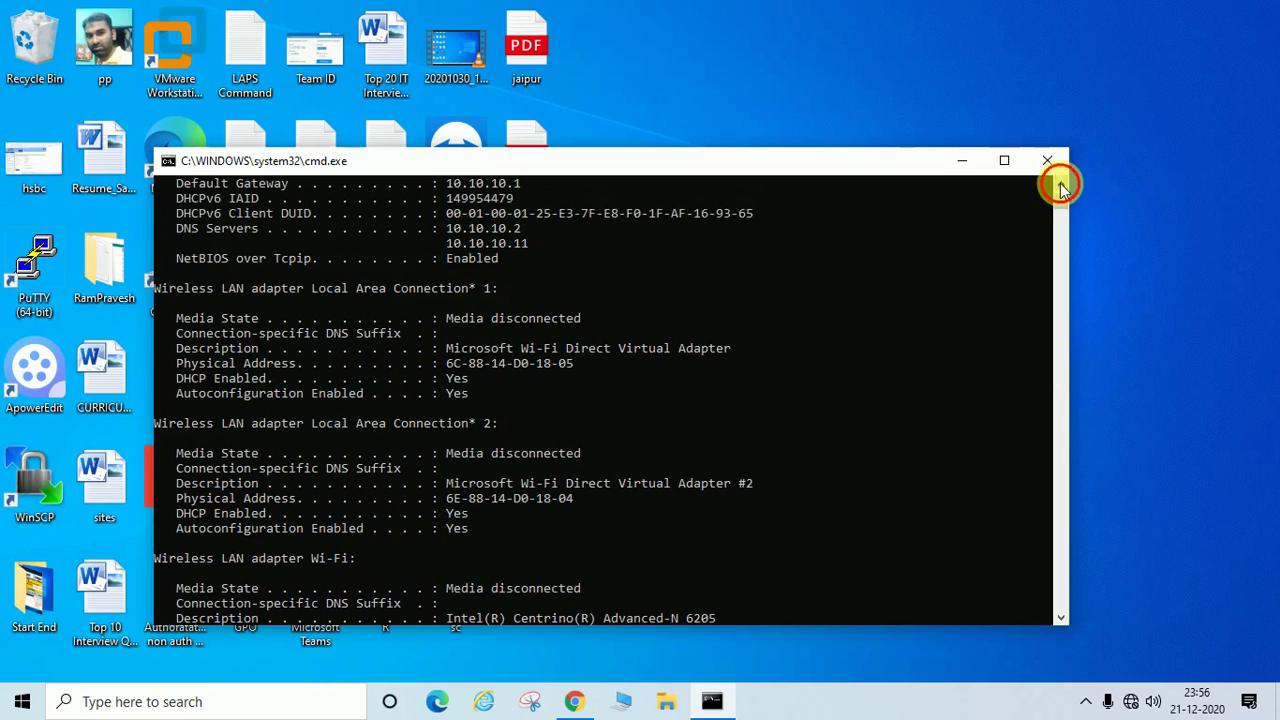
left_click(1061, 184)
left_click(1060, 183)
left_click(1060, 183)
left_click(1060, 183)
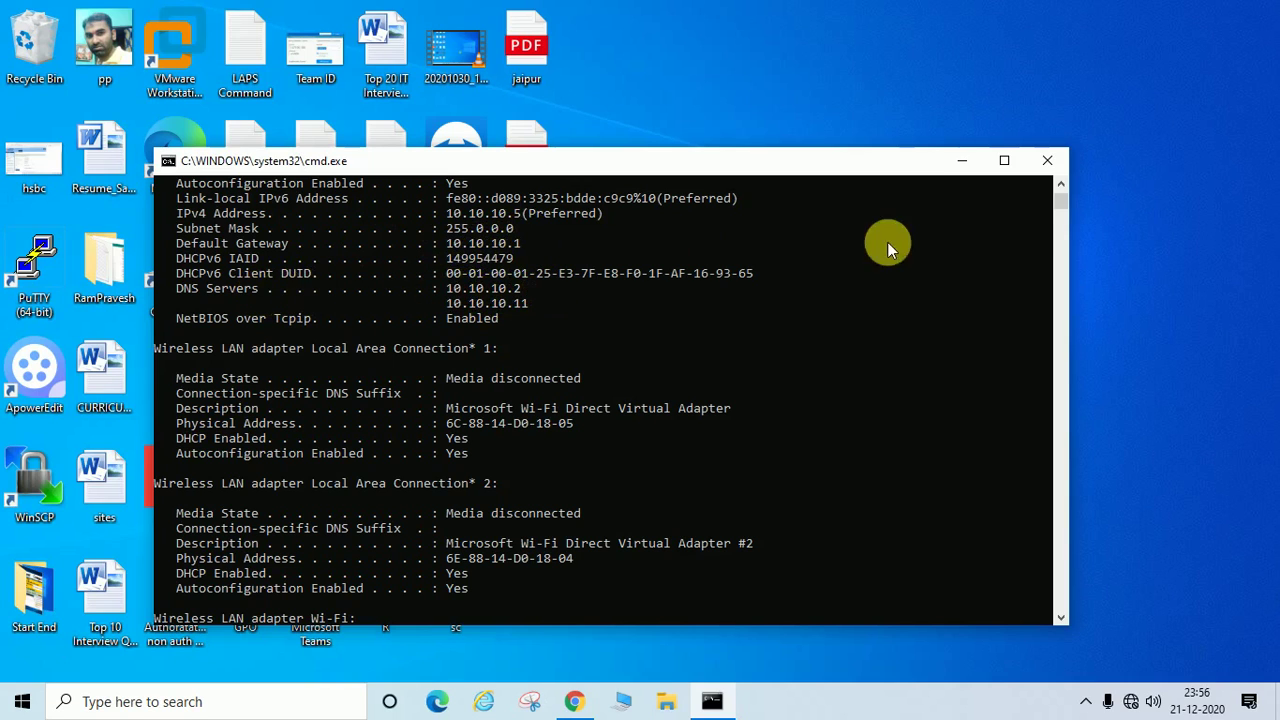
left_click(1061, 186)
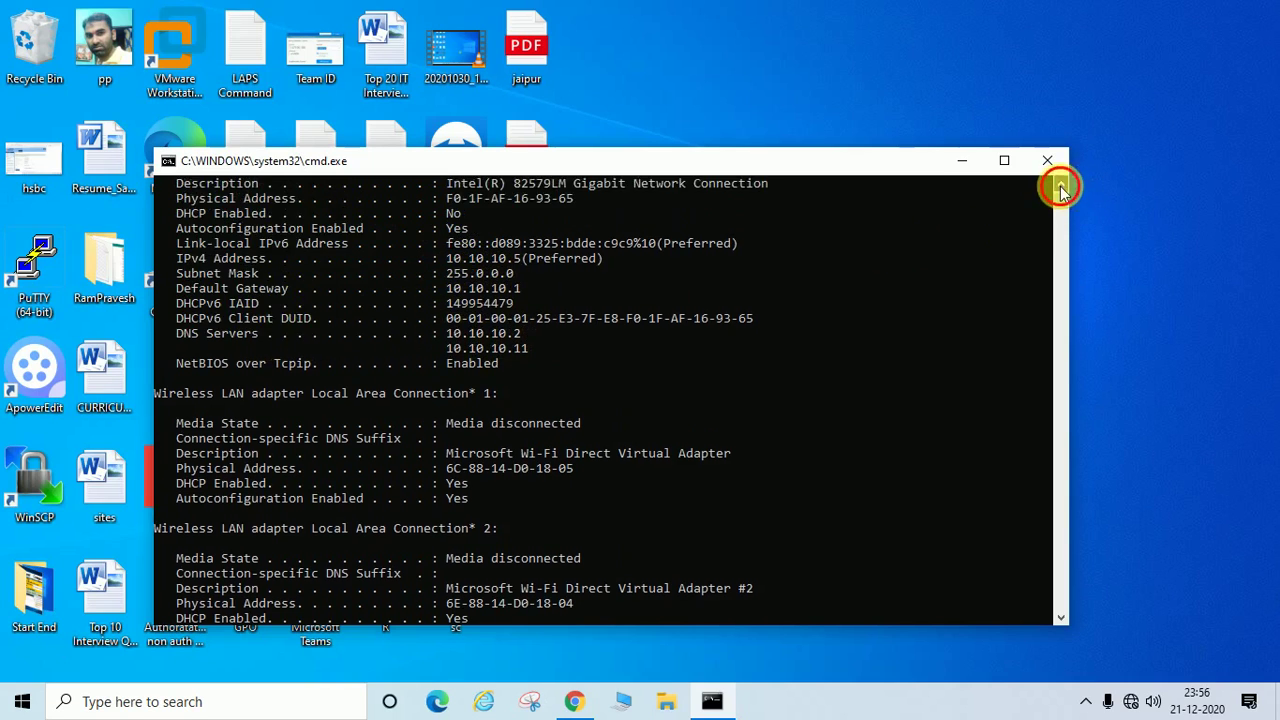
left_click(1061, 186)
left_click(1060, 184)
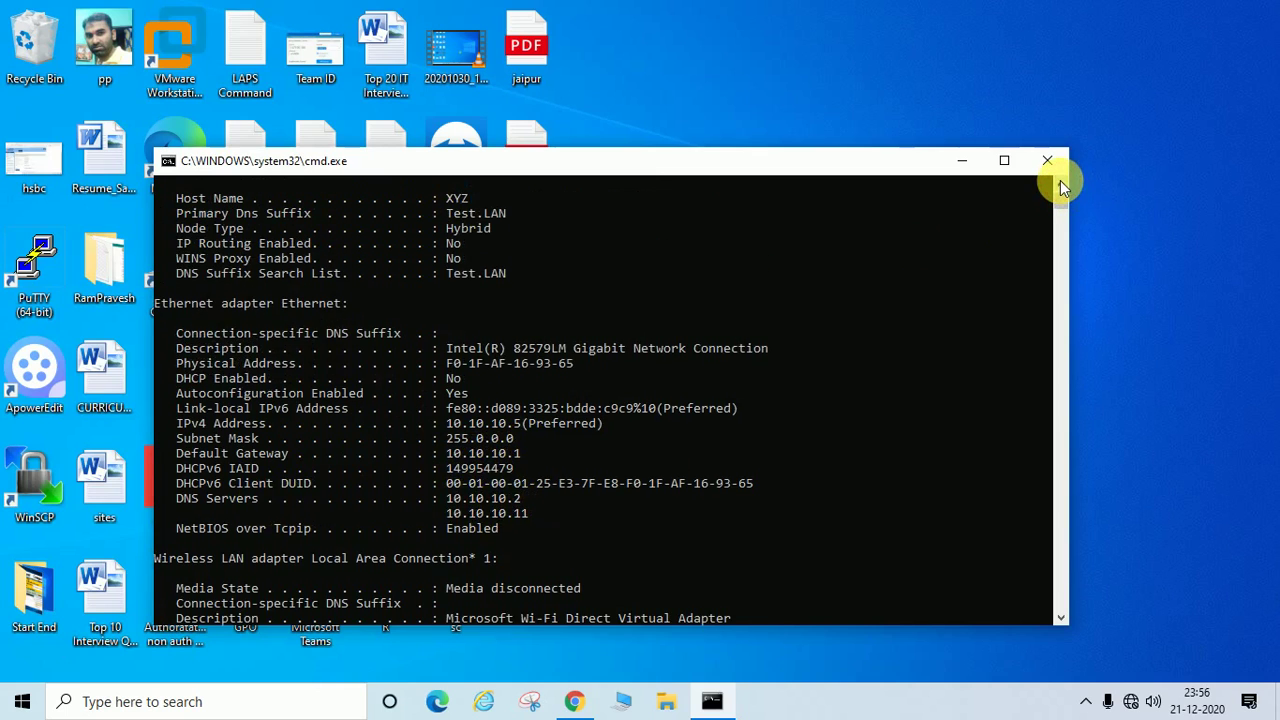
left_click(1060, 184)
left_click(1060, 184)
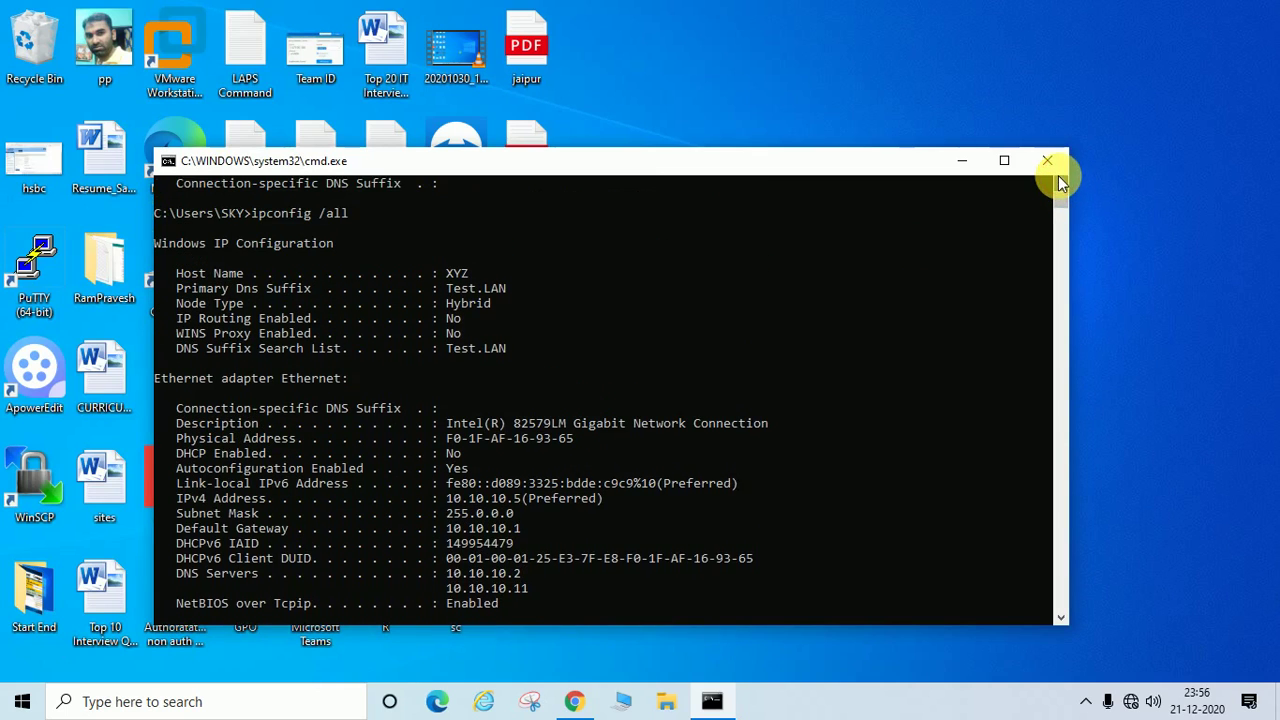
left_click(1060, 184)
left_click(1062, 185)
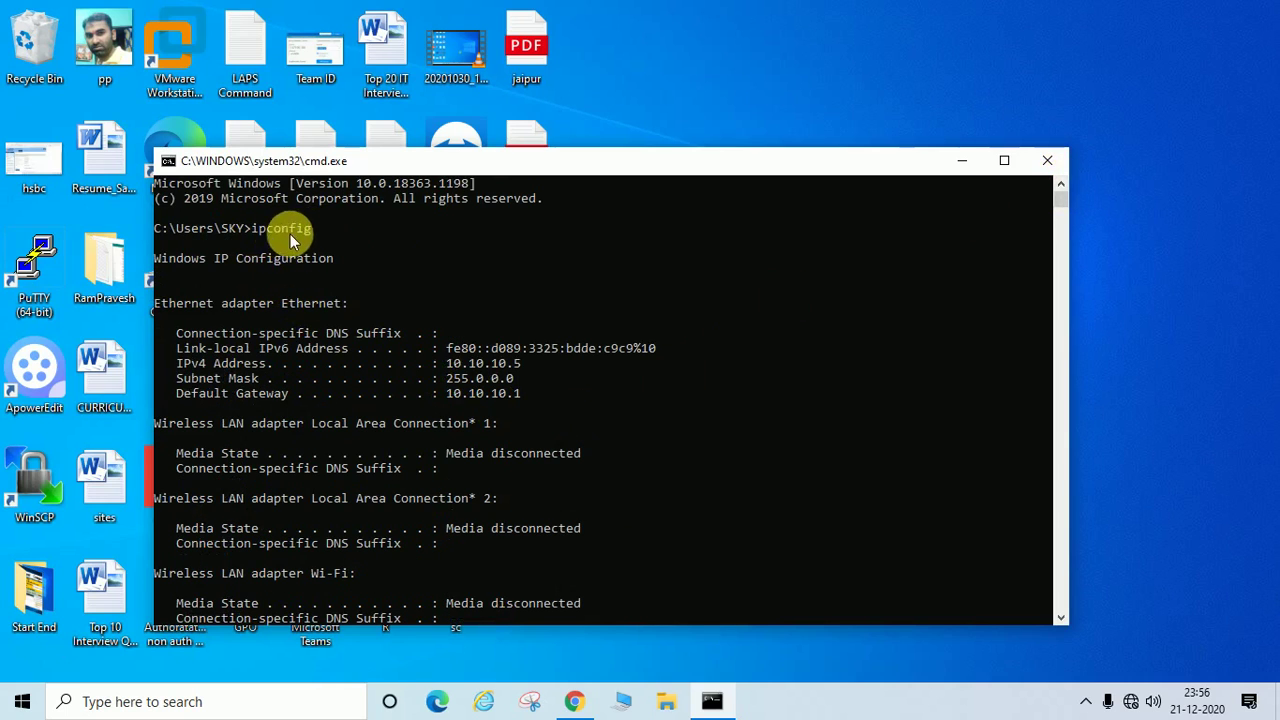
Highlight the ipconfig command and the Ethernet adapter's IPv4 address, subnet mask and gateway, and review the ipconfig /all output for comparison.
left_click_drag(252, 232, 324, 230)
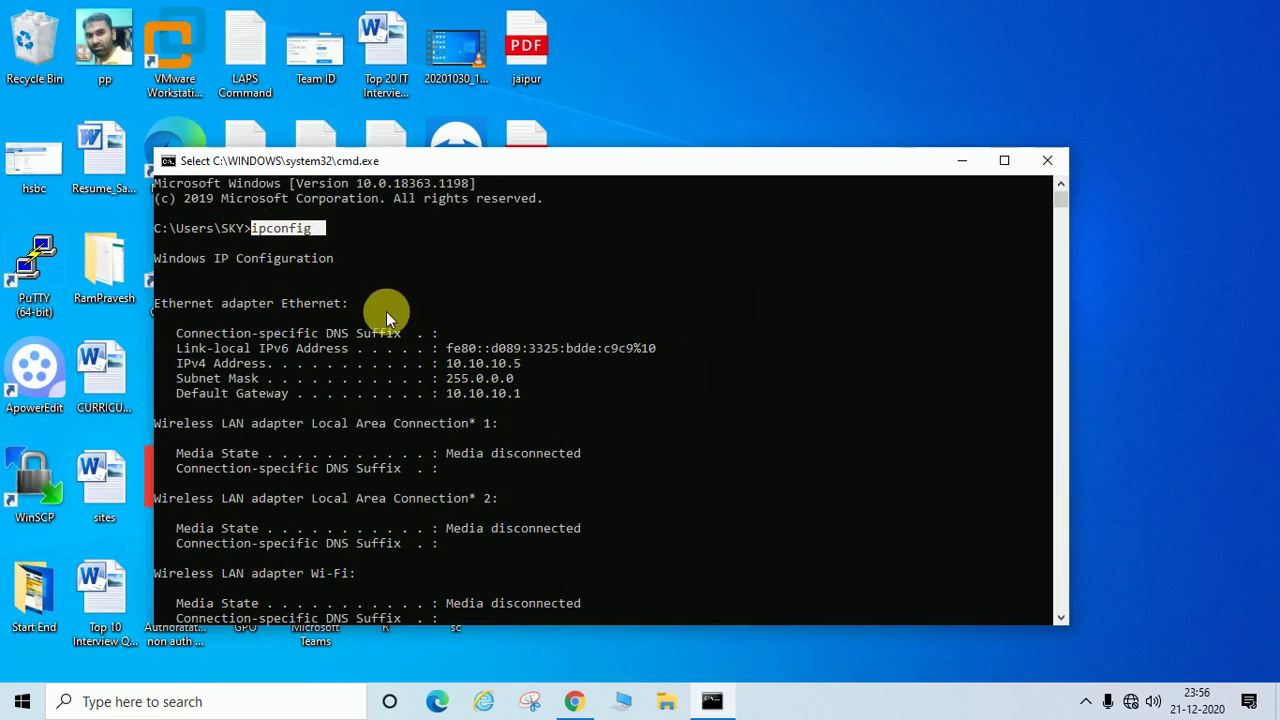
left_click_drag(531, 397, 455, 372)
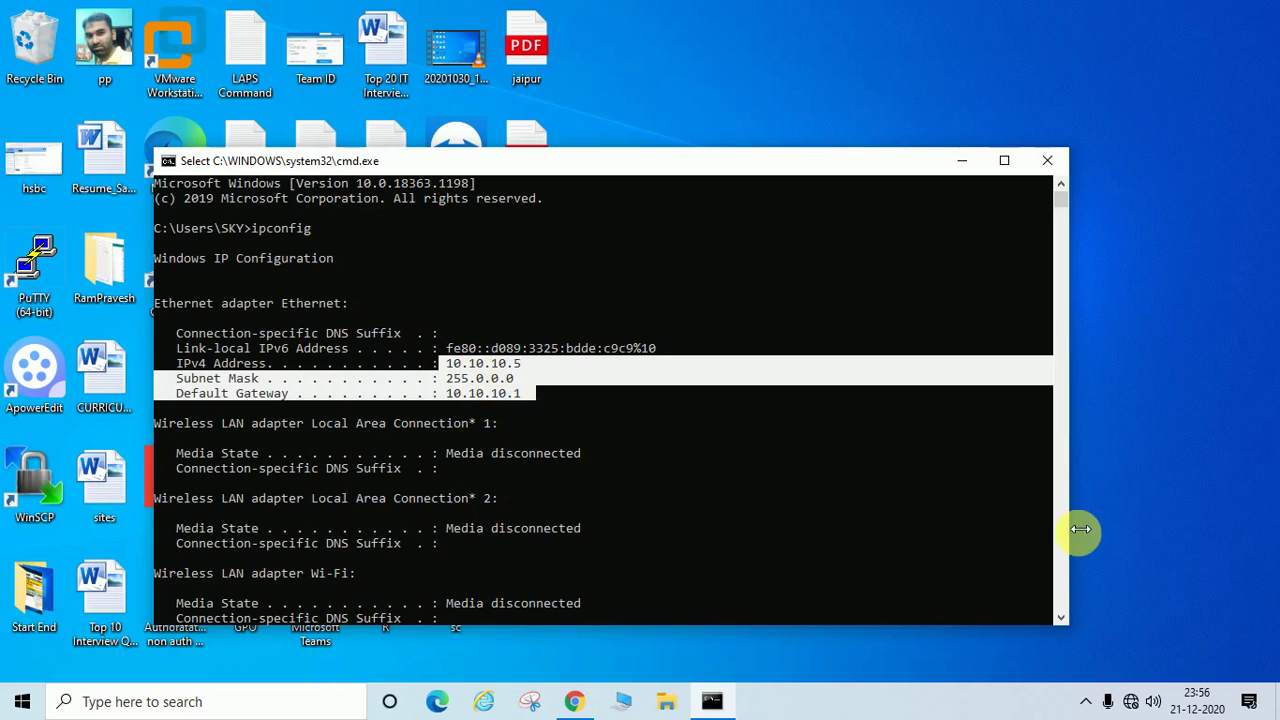
left_click(1062, 617)
left_click(1062, 617)
scroll(1064, 617, "down", 10)
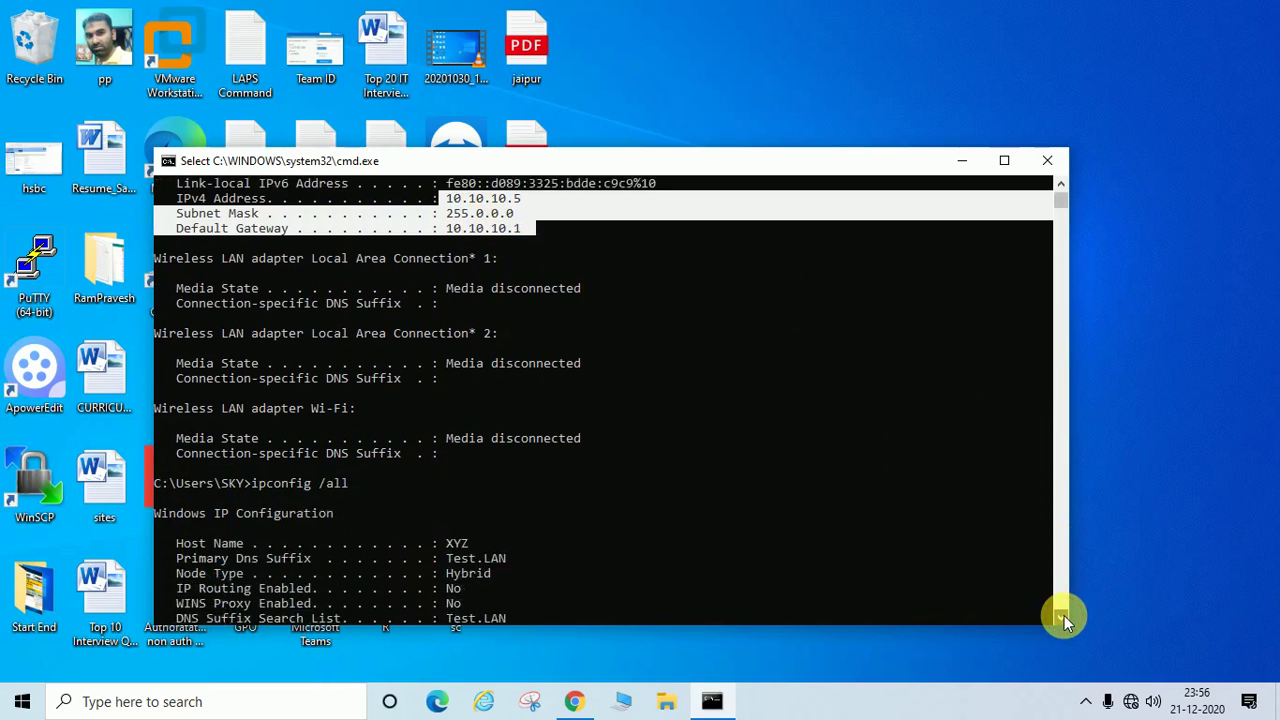
scroll(1064, 615, "down", 10)
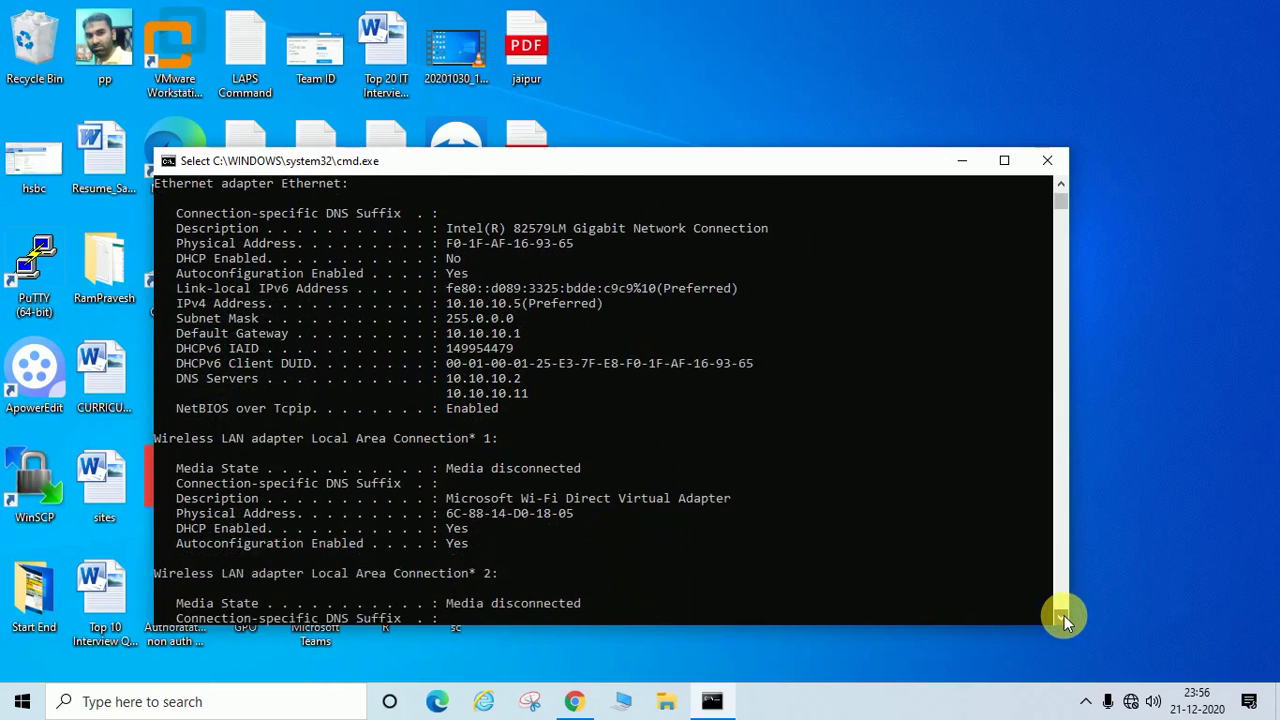
scroll(1063, 615, "down", 2)
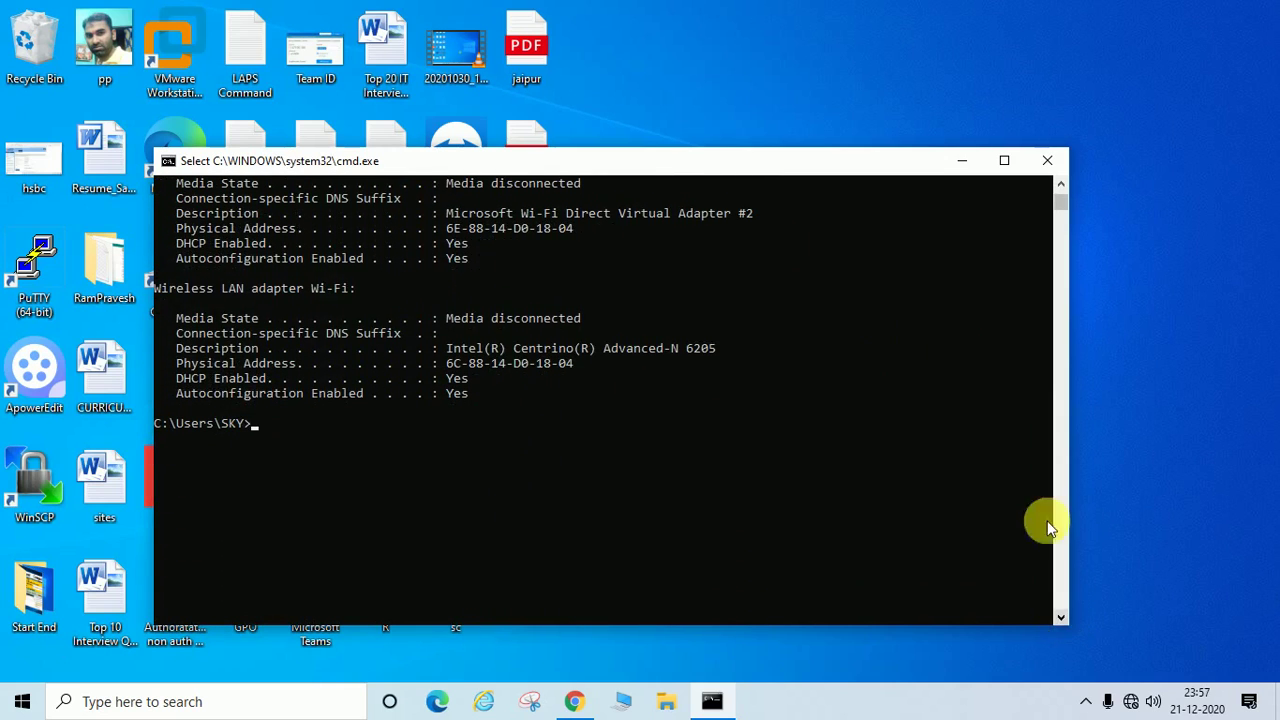
scroll(1058, 190, "up", 3)
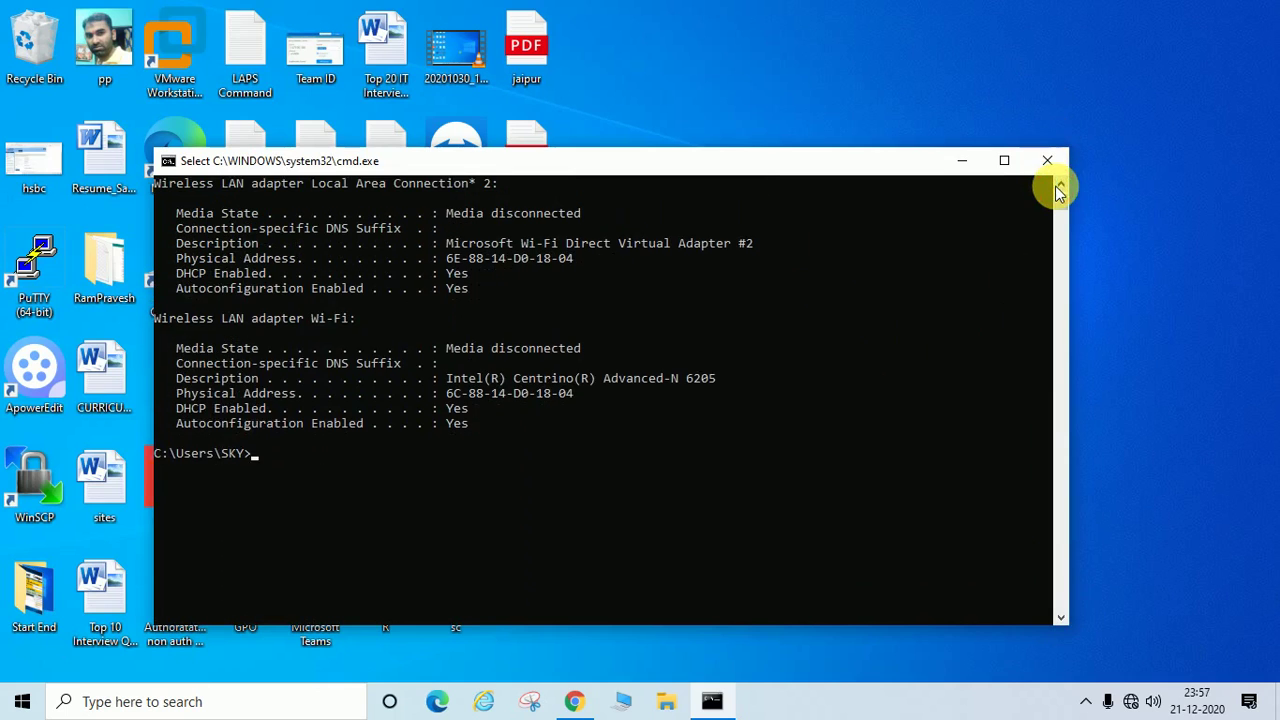